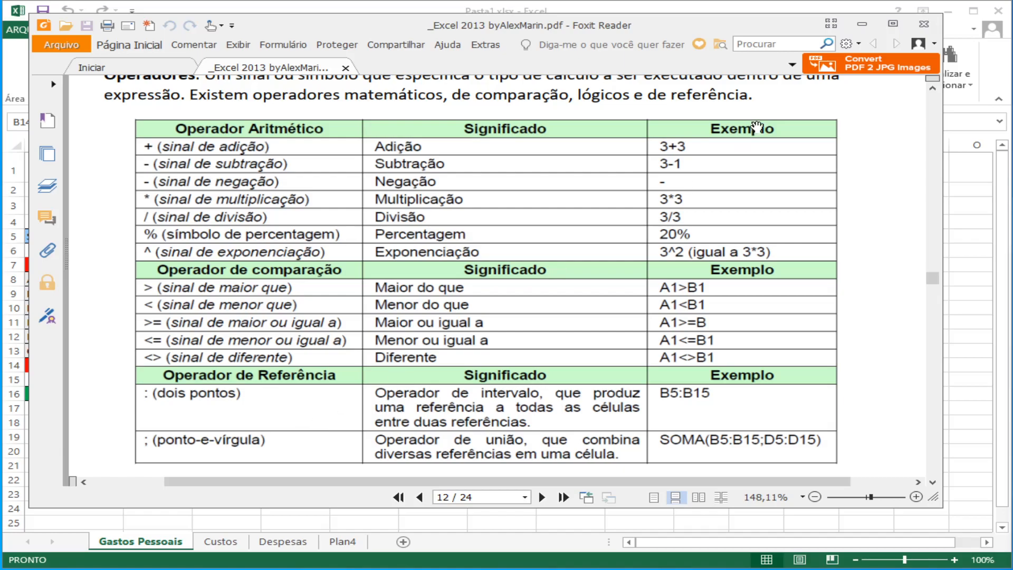
# Step: Minimize the PDF window to return to the Excel workbook, and enter the formula =2+2 in cell B18
pyautogui.click(865, 25)
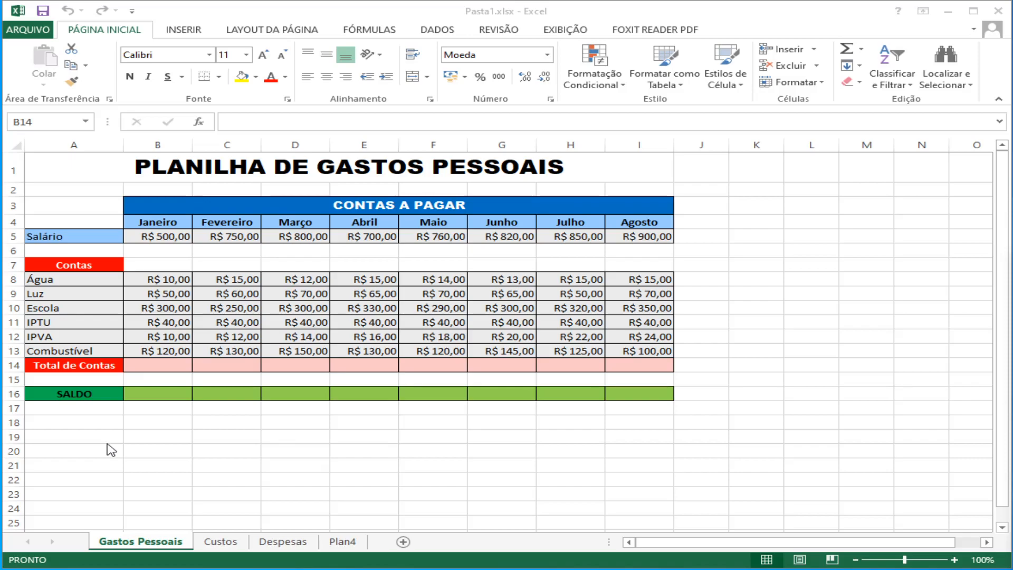
pyautogui.click(156, 424)
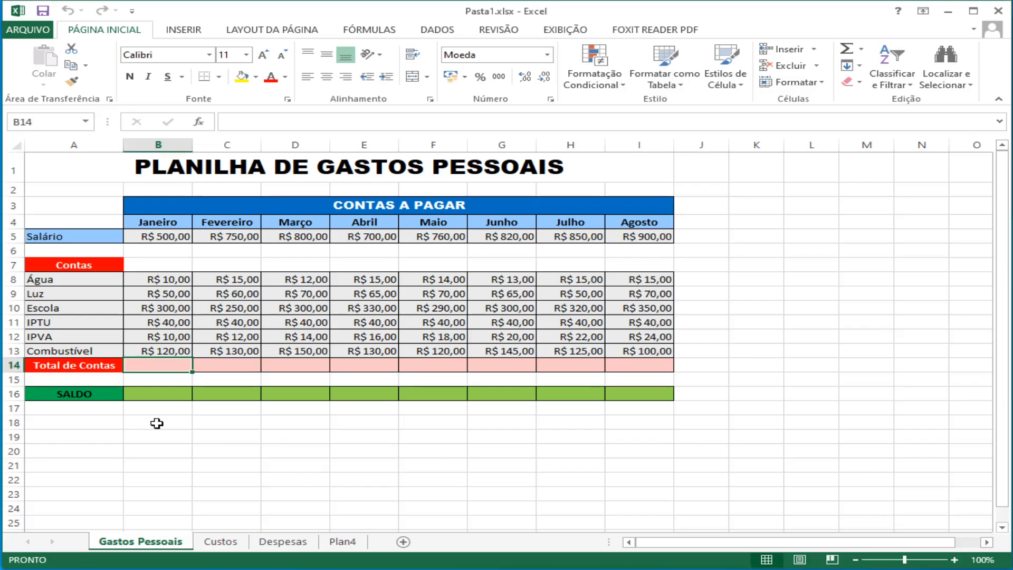
pyautogui.click(156, 423)
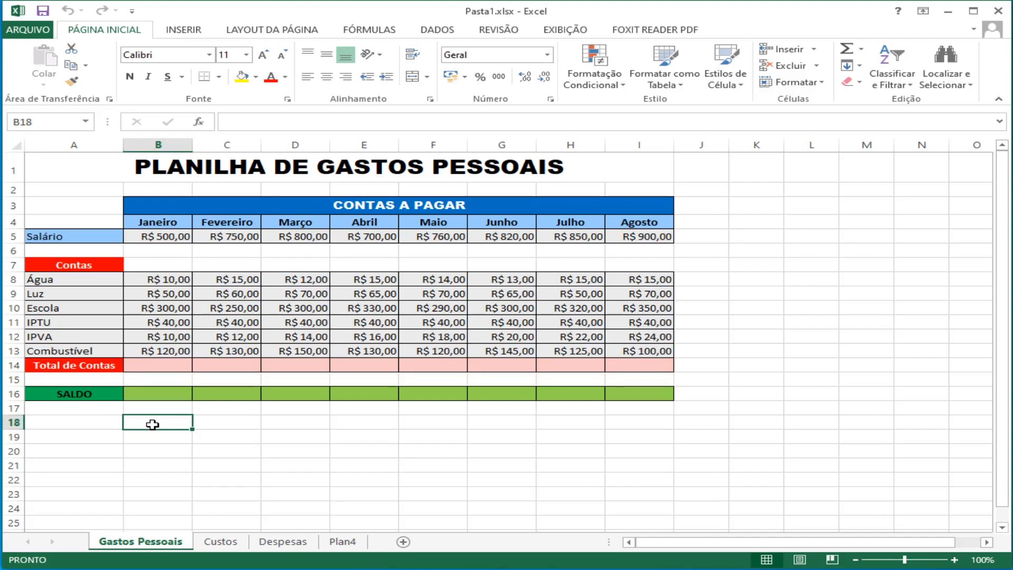
pyautogui.write('=')
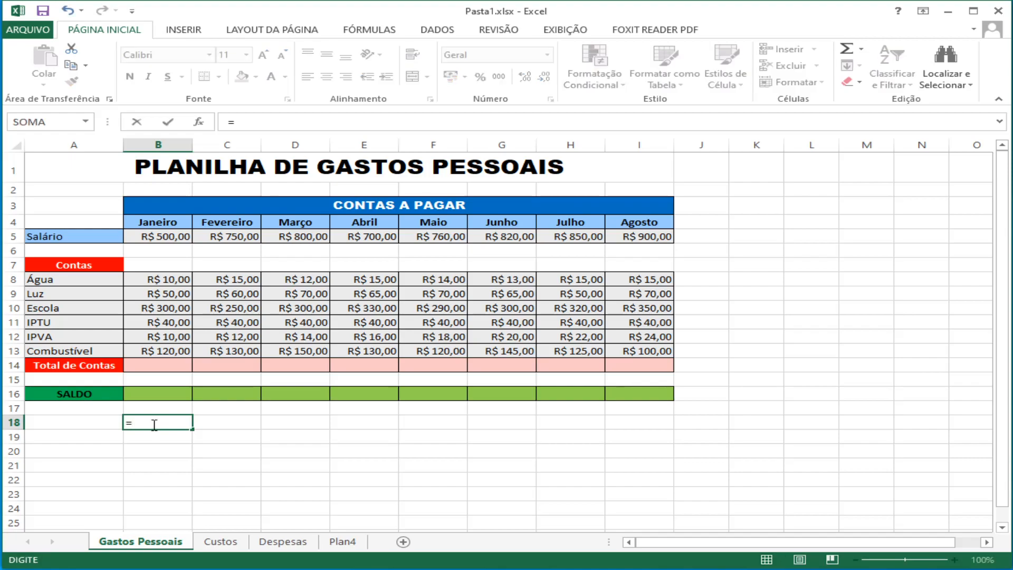
pyautogui.write('2+2')
pyautogui.moveTo(226, 112)
pyautogui.mouseDown()
pyautogui.moveTo(217, 126)
pyautogui.moveTo(232, 135)
pyautogui.moveTo(257, 132)
pyautogui.moveTo(264, 118)
pyautogui.moveTo(225, 111)
pyautogui.mouseUp()
pyautogui.hotkey('ctrl', 'Return')
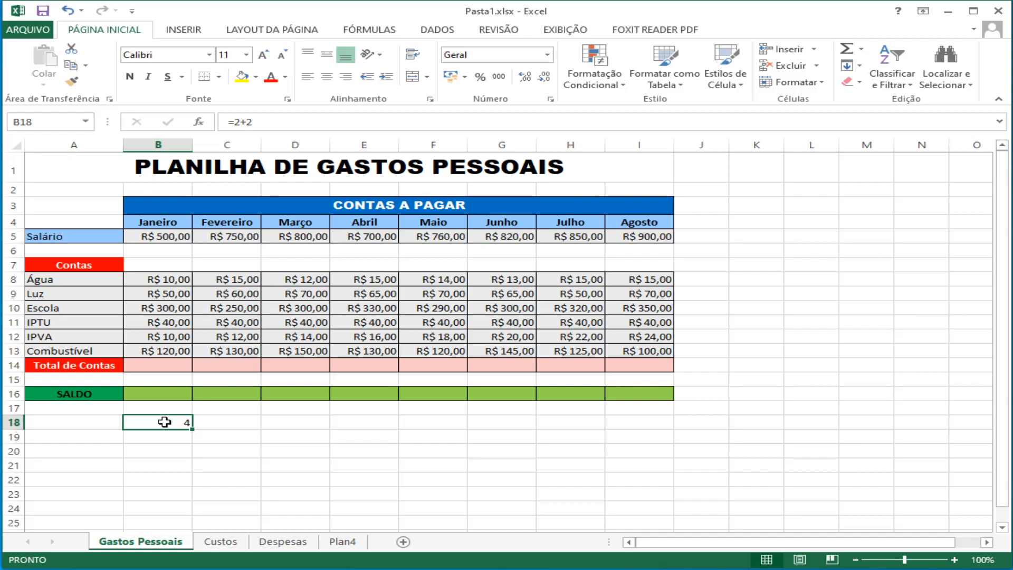
# Step: Enter 2+2 without an equals sign in cell B19 and select that cell
pyautogui.click(151, 438)
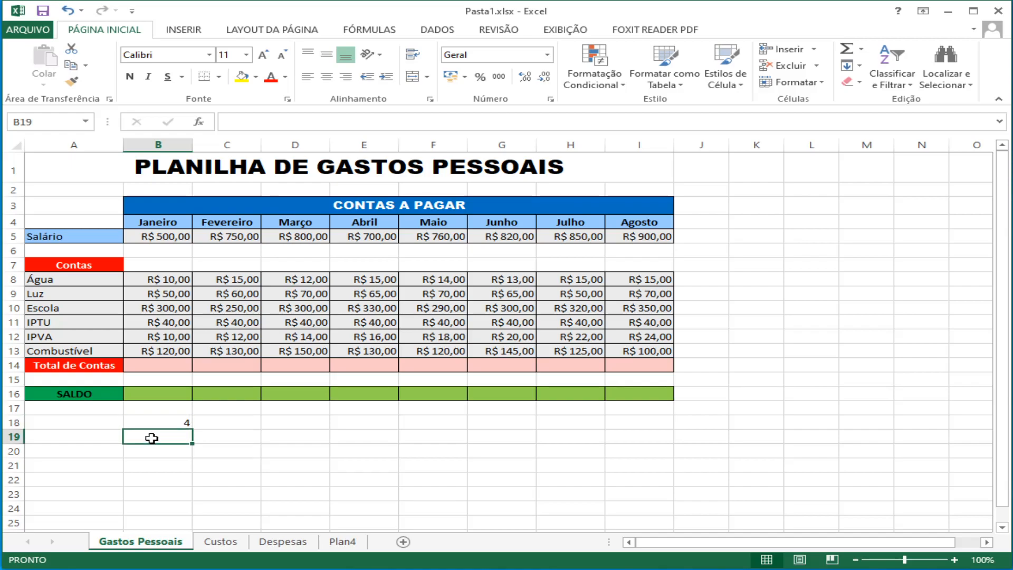
pyautogui.write('2+2')
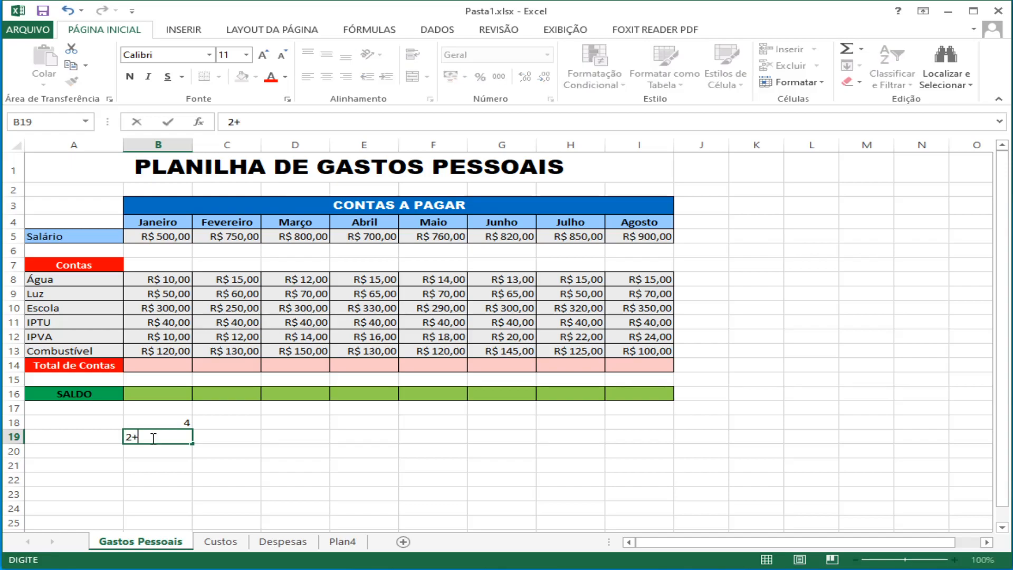
pyautogui.press('Return')
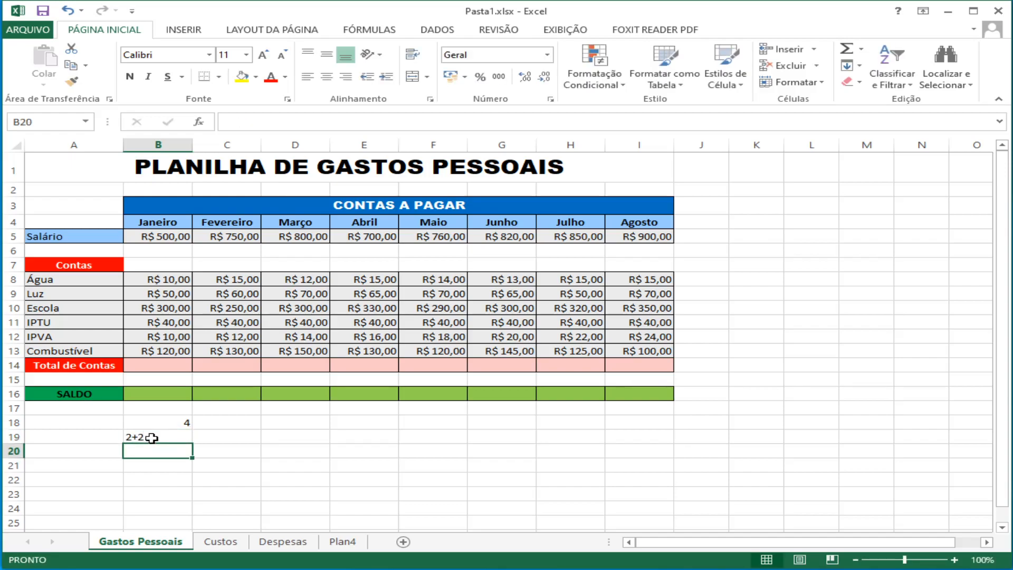
pyautogui.click(152, 437)
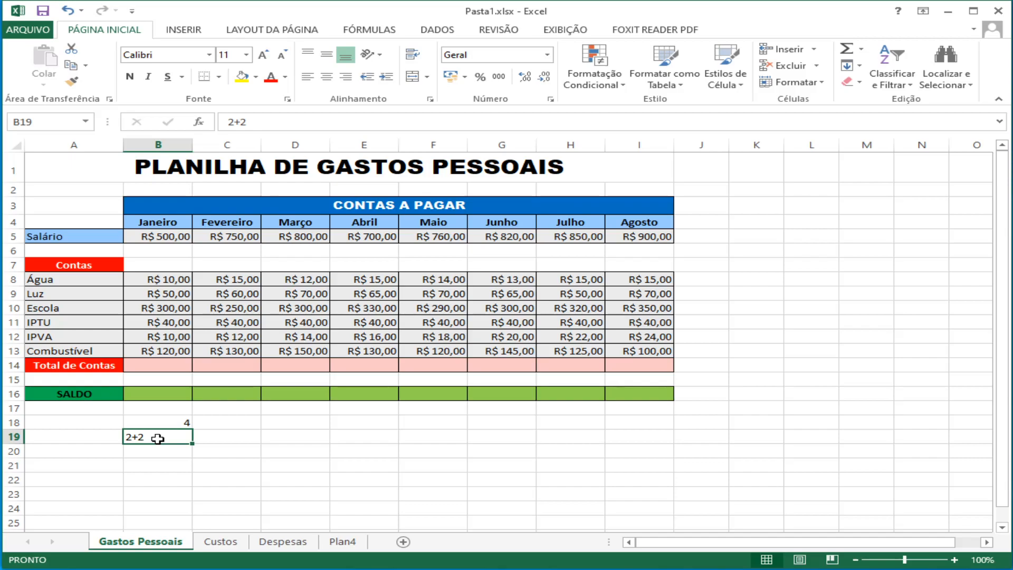
# Step: Enter the multiplication formula =2*2 in cell C18
pyautogui.click(227, 422)
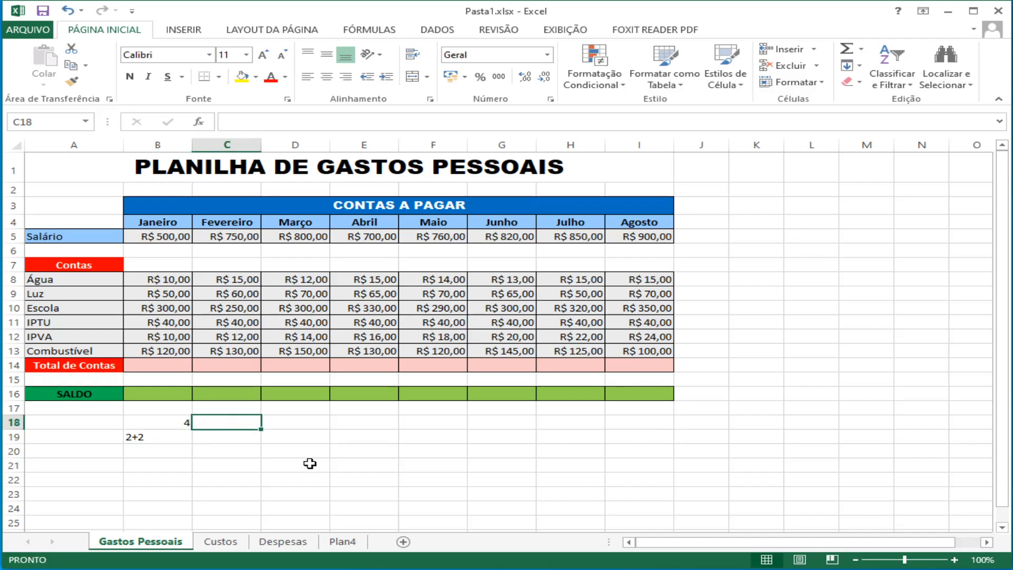
pyautogui.write('=')
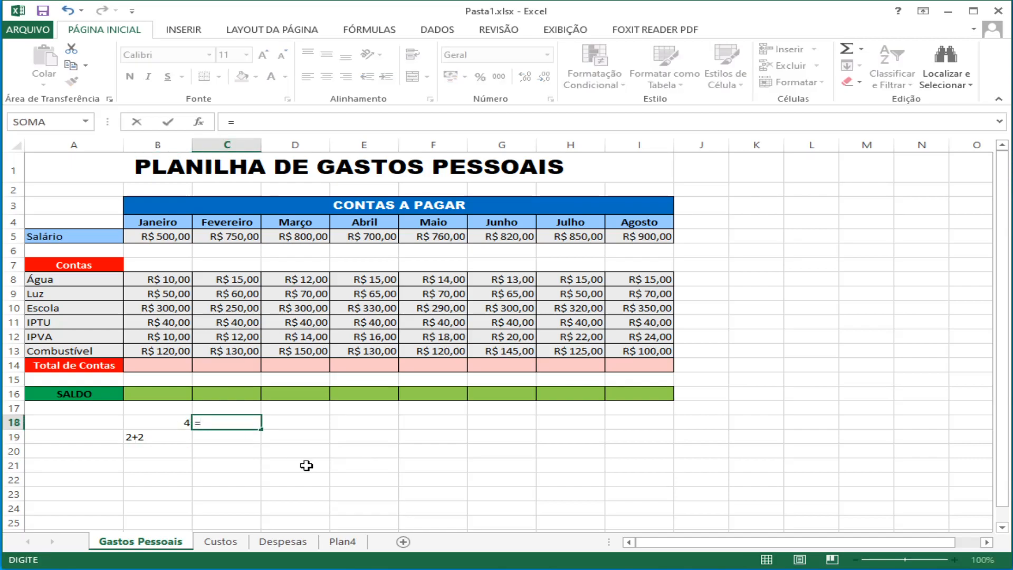
pyautogui.write('2*2')
pyautogui.press('Return')
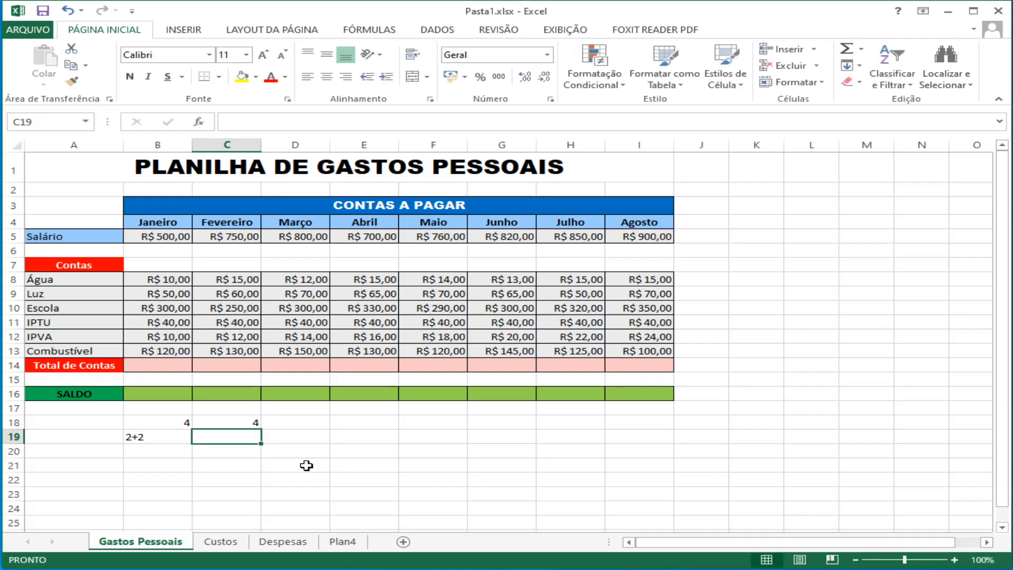
# Step: Enter the division formula =2/2 in cell D18
pyautogui.press('Up')
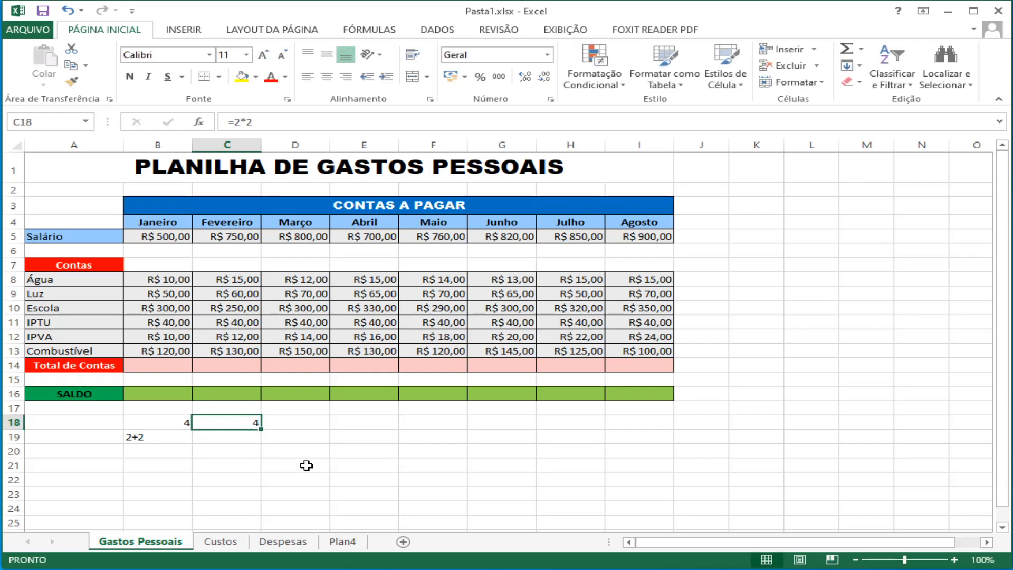
pyautogui.press('Right')
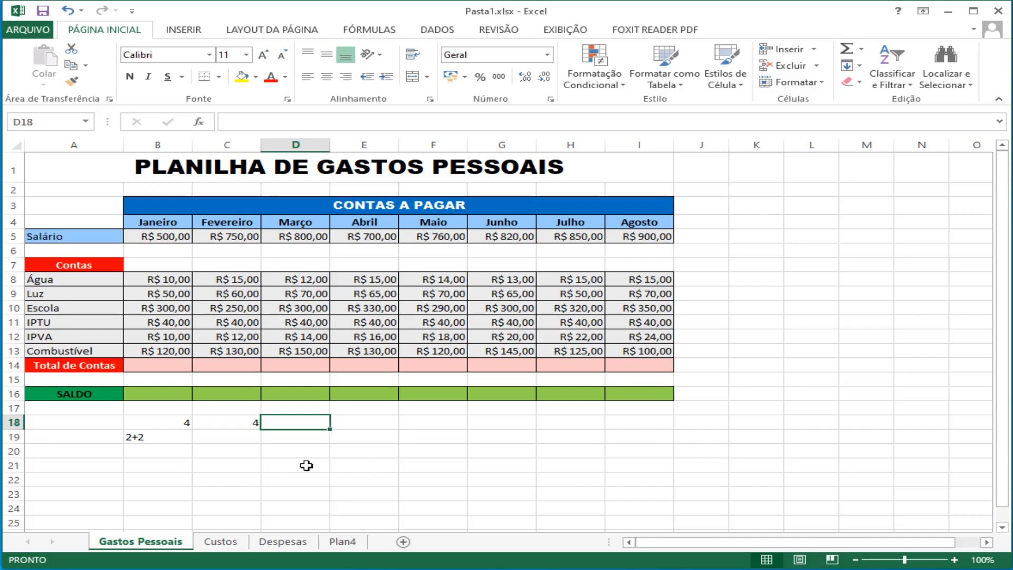
pyautogui.write('=2/2')
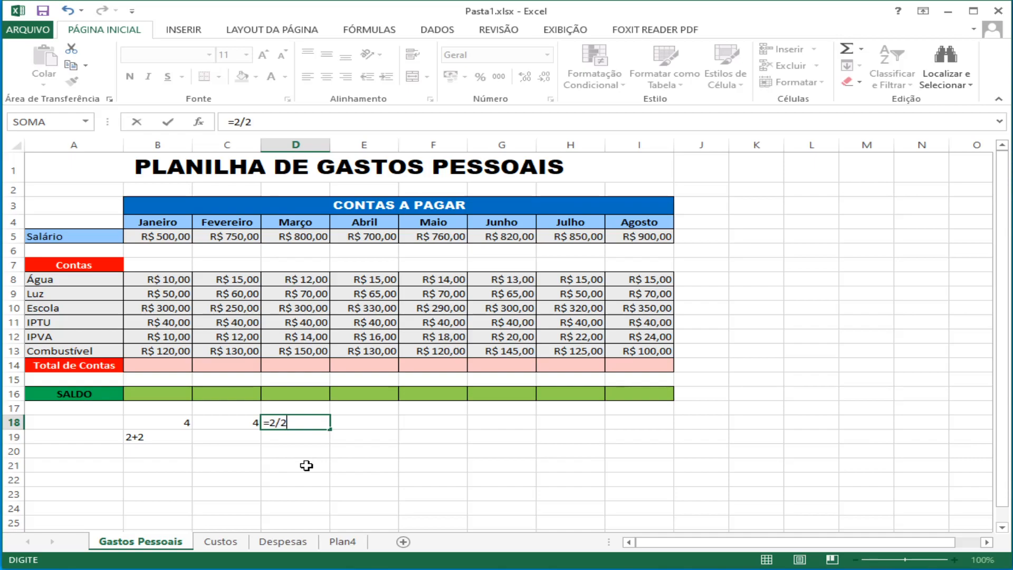
pyautogui.press('Return')
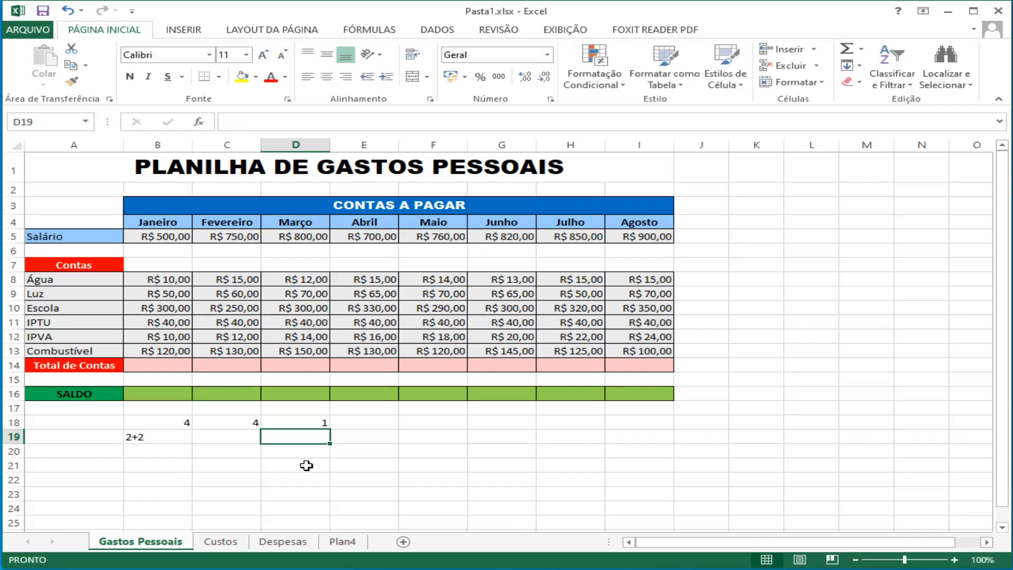
# Step: Enter the subtraction formula =2-2 in cell E18
pyautogui.press('Up')
pyautogui.press('Right')
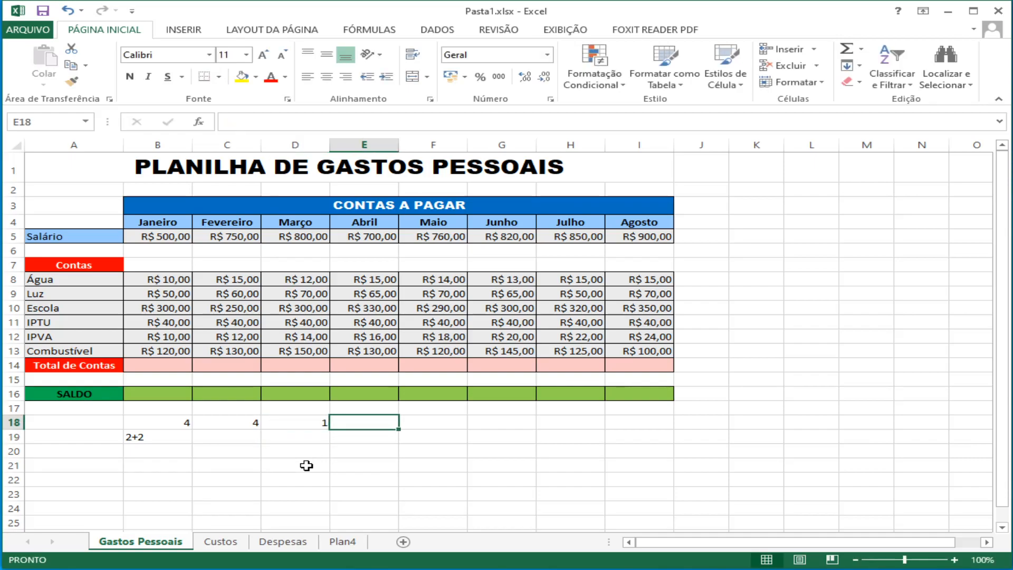
pyautogui.write('=2')
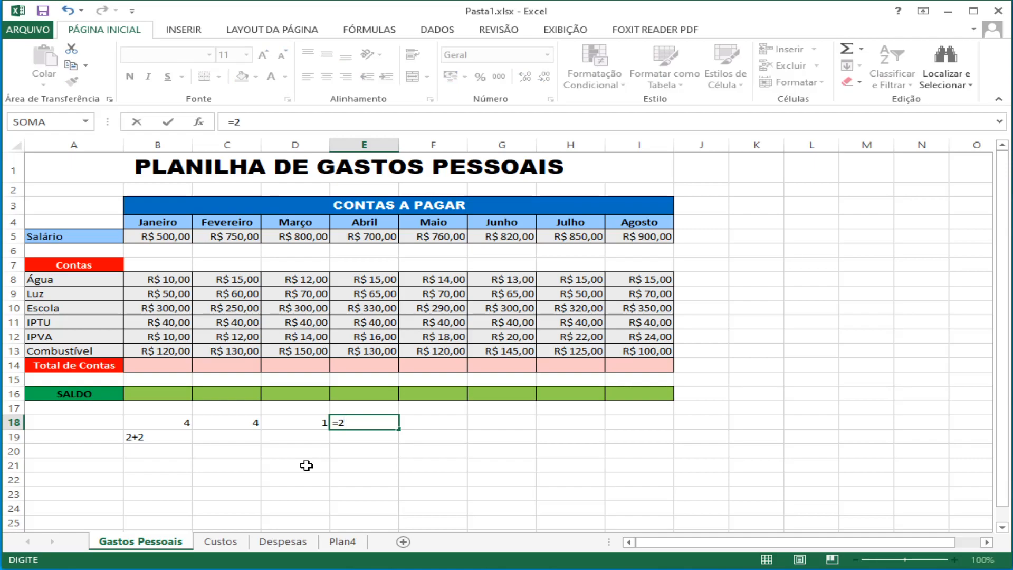
pyautogui.write('-2')
pyautogui.press('Return')
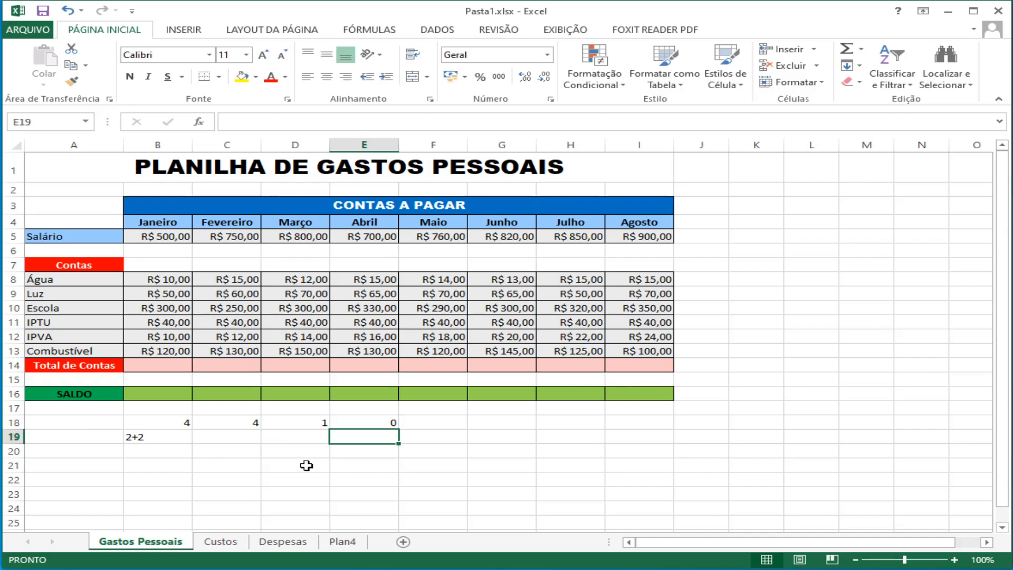
# Step: Review the formulas in cells B18 to E18 and clear the contents of cell B19
pyautogui.click(158, 425)
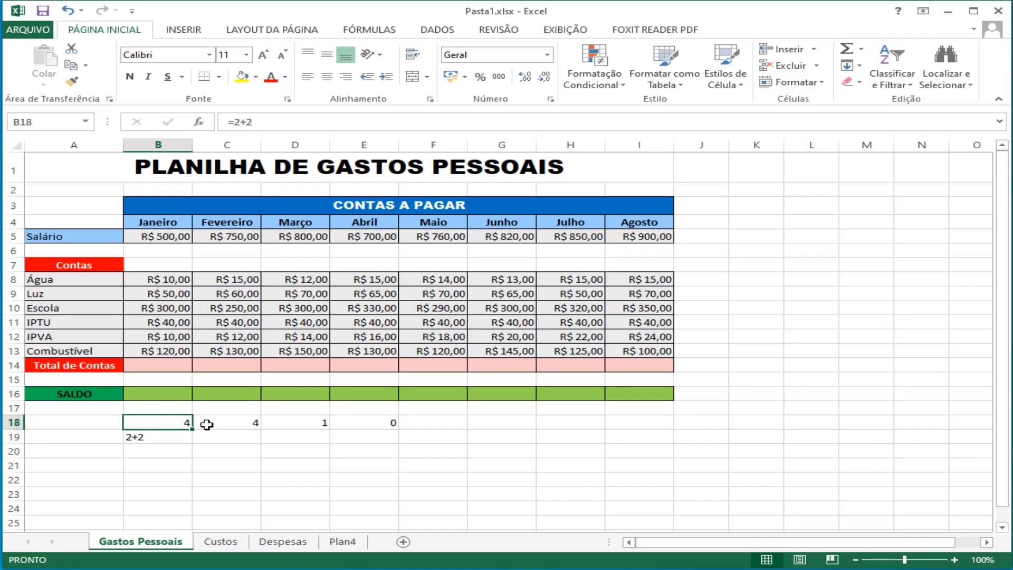
pyautogui.click(226, 425)
pyautogui.click(289, 425)
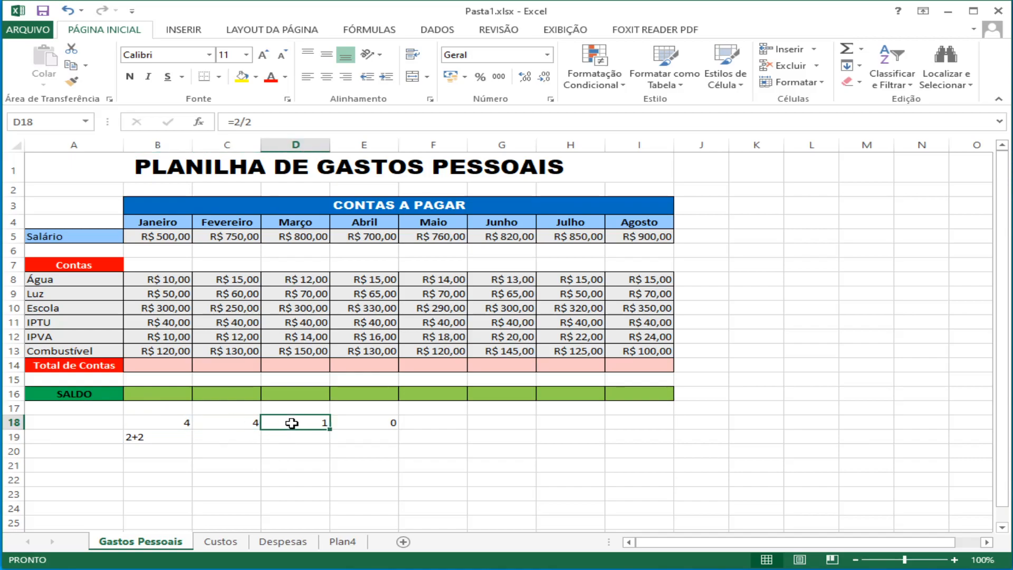
pyautogui.click(382, 425)
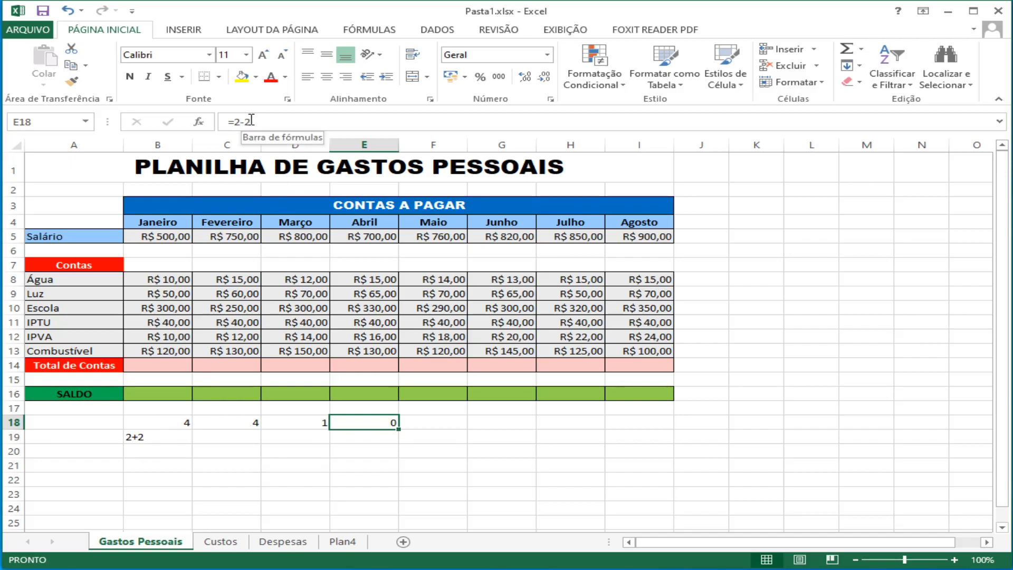
pyautogui.click(144, 436)
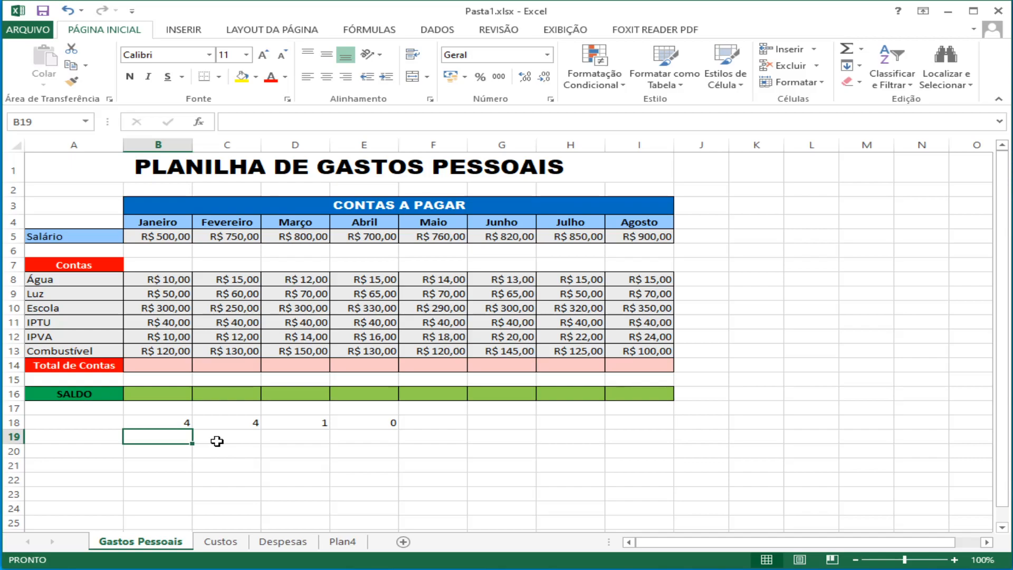
# Step: Label cell A18 "usando constantes" and widen column A slightly to fit the text
pyautogui.click(91, 424)
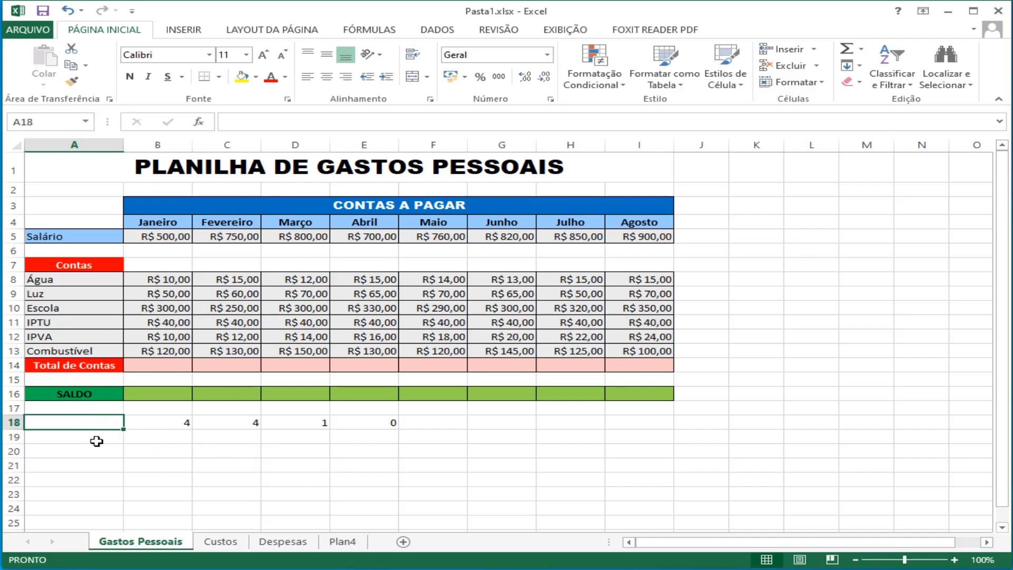
pyautogui.write('usando c')
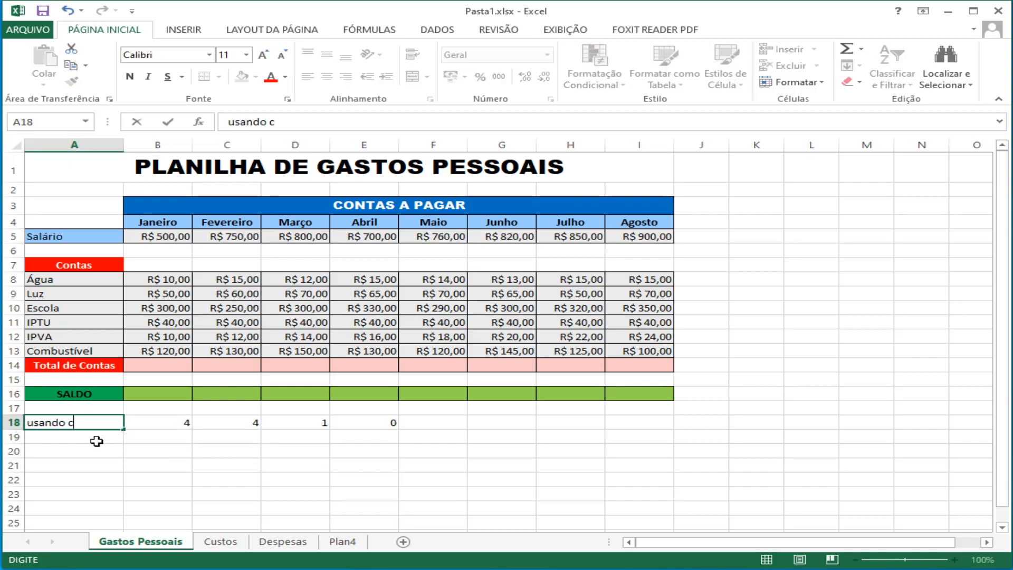
pyautogui.write('onstantes')
pyautogui.press('Return')
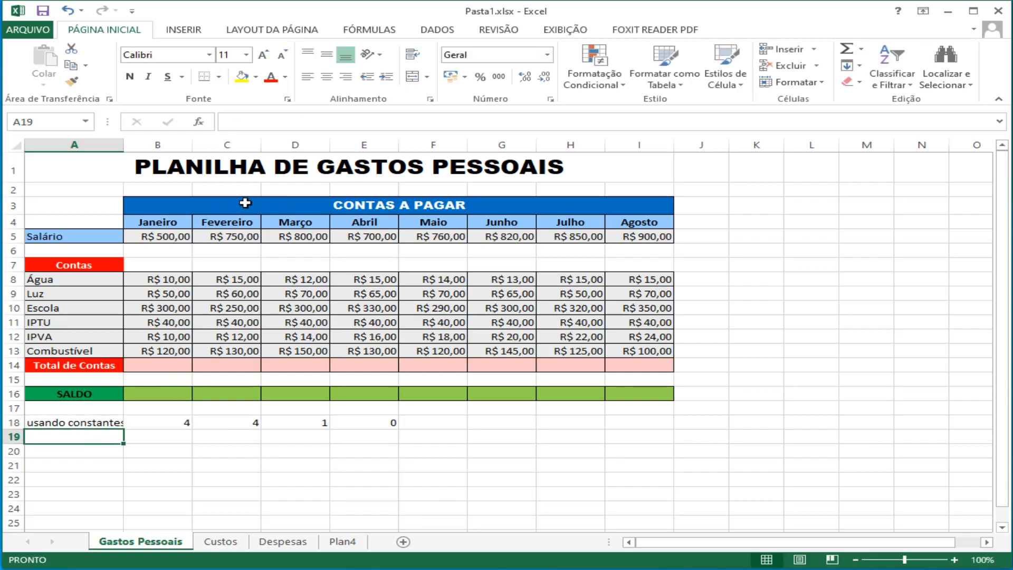
pyautogui.moveTo(124, 143); pyautogui.dragTo(132, 142)
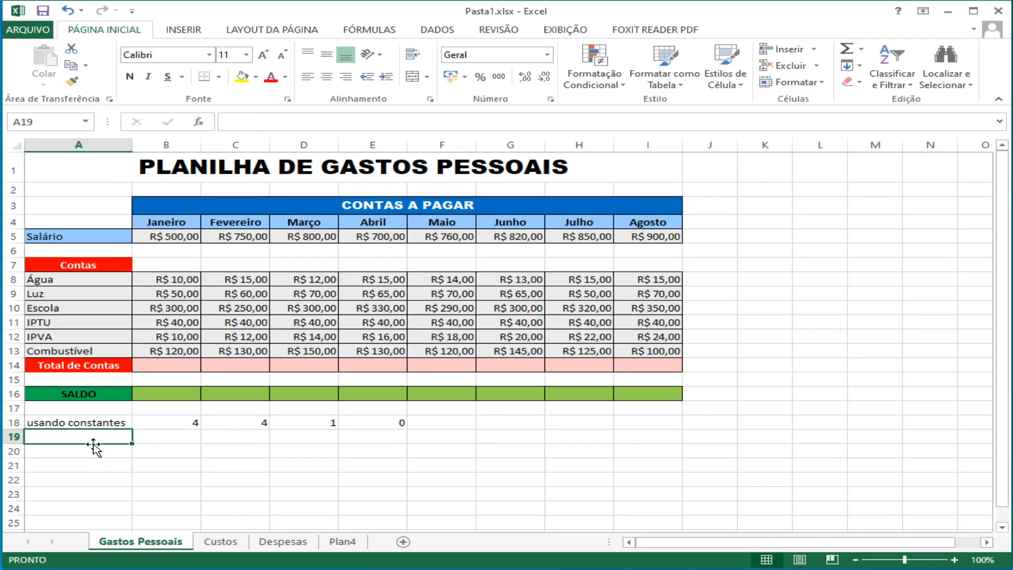
# Step: Label cell A19 "usando referencias" and move to cell B19
pyautogui.write('usando ')
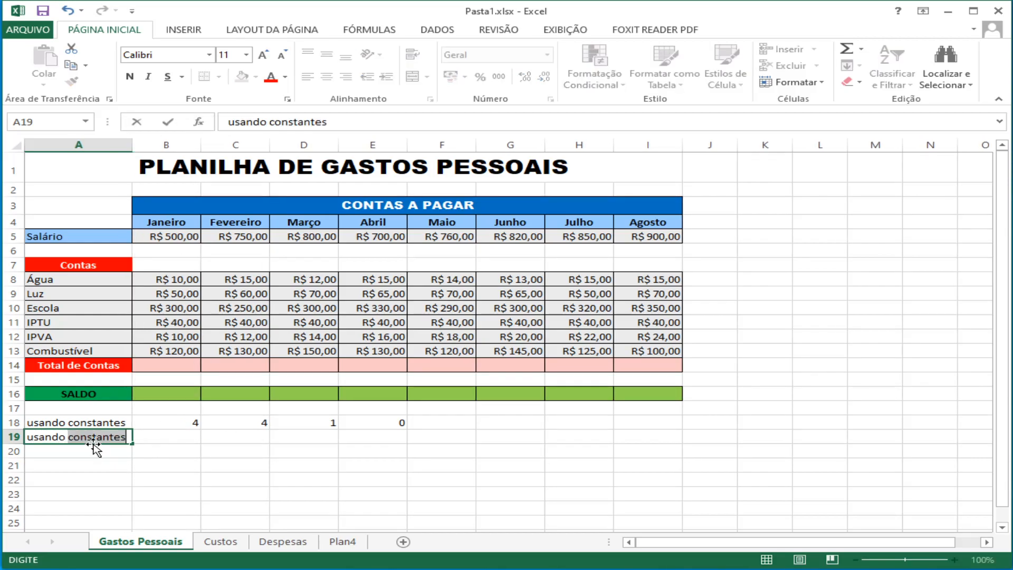
pyautogui.write('referencias')
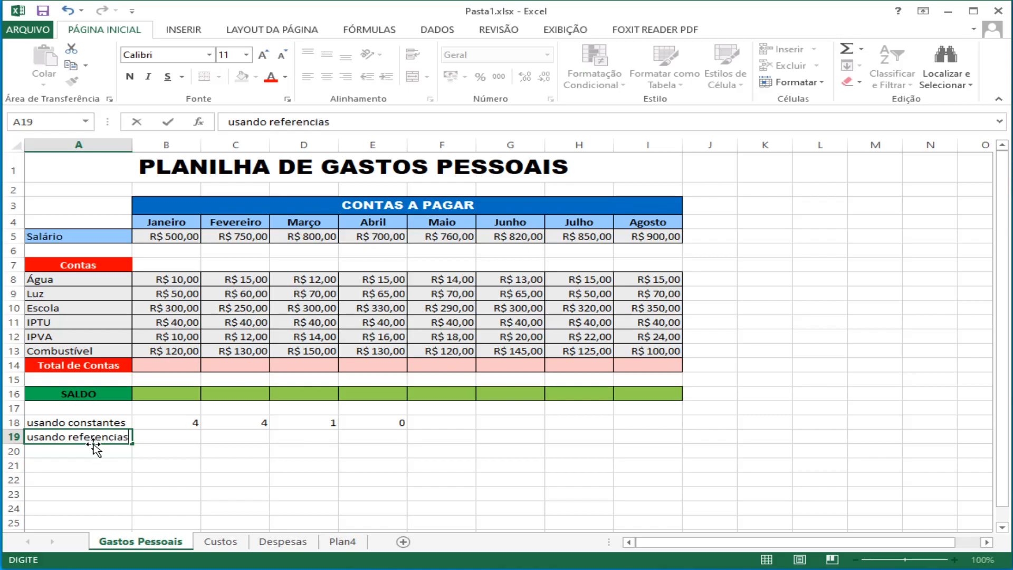
pyautogui.press('Tab')
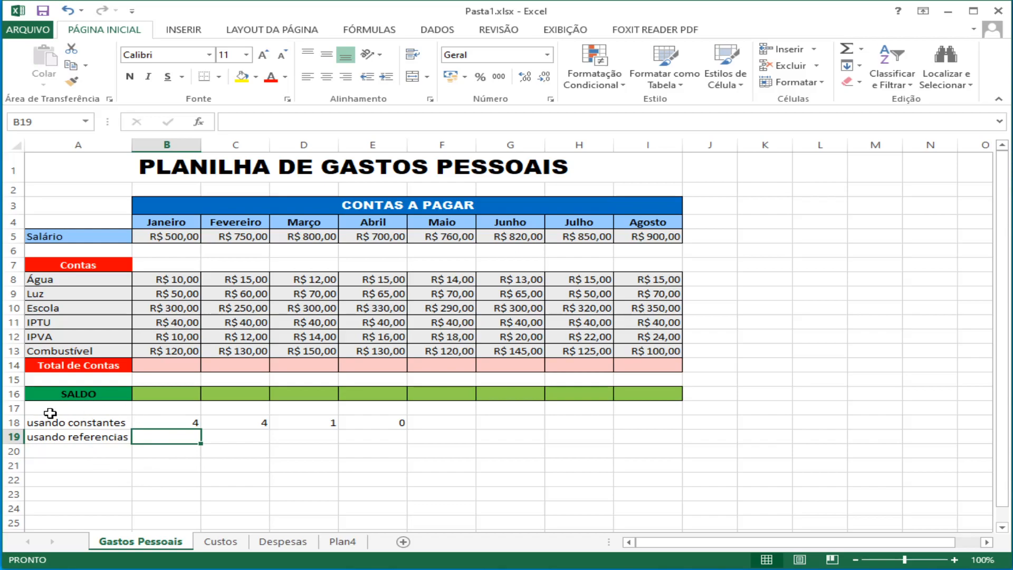
# Step: Try inserting a row above row 17 and undo the insertion
pyautogui.click(14, 409)
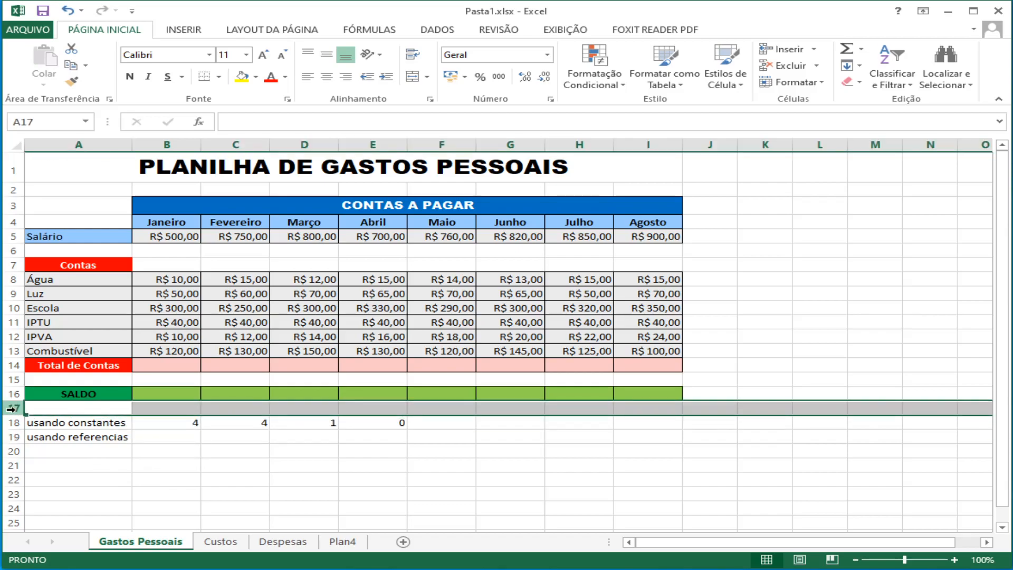
pyautogui.rightClick(10, 409)
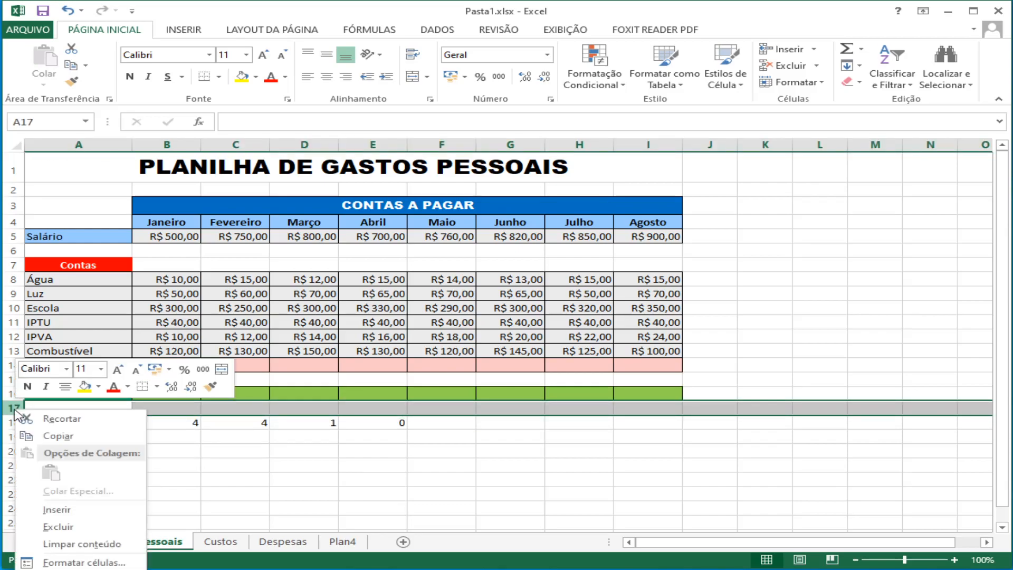
pyautogui.click(74, 508)
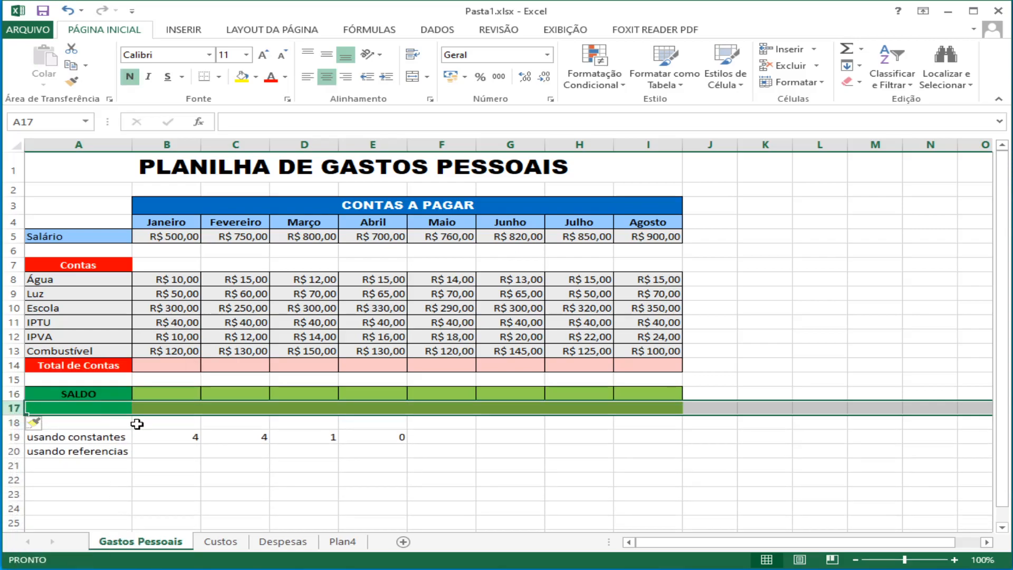
pyautogui.hotkey('ctrl', 'z')
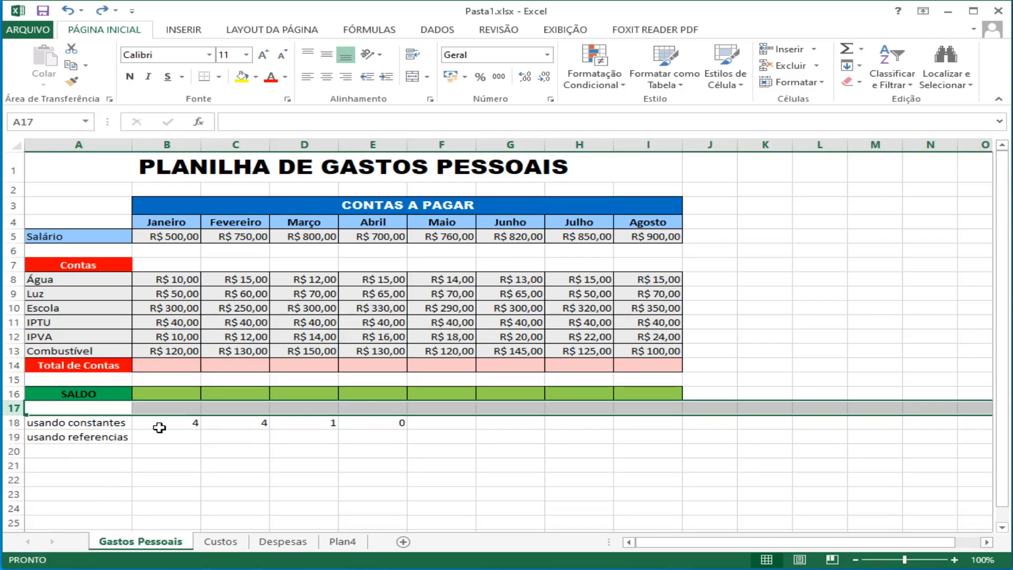
# Step: Insert a blank row above the "usando constantes" row
pyautogui.click(12, 422)
pyautogui.rightClick(12, 422)
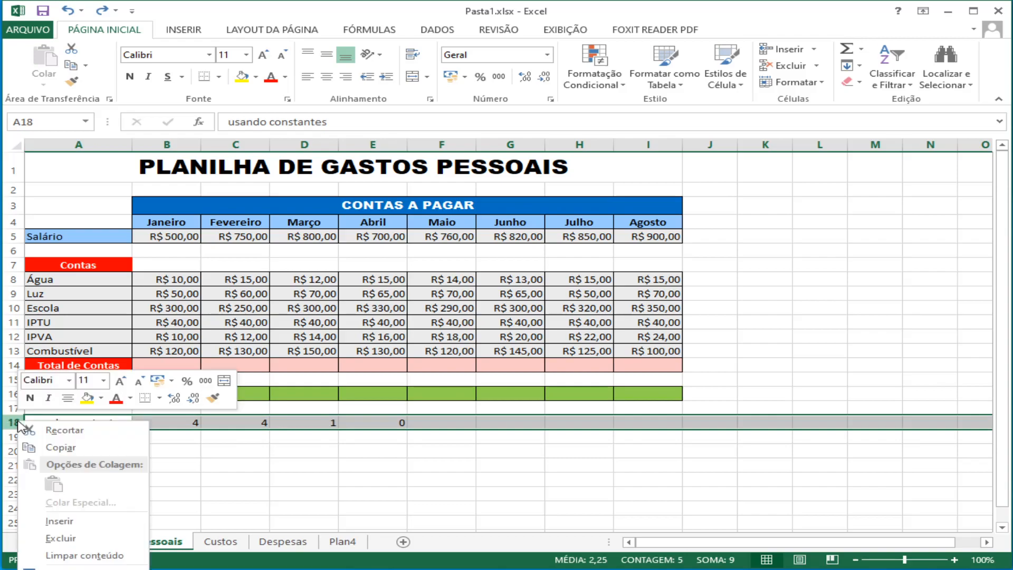
pyautogui.click(53, 522)
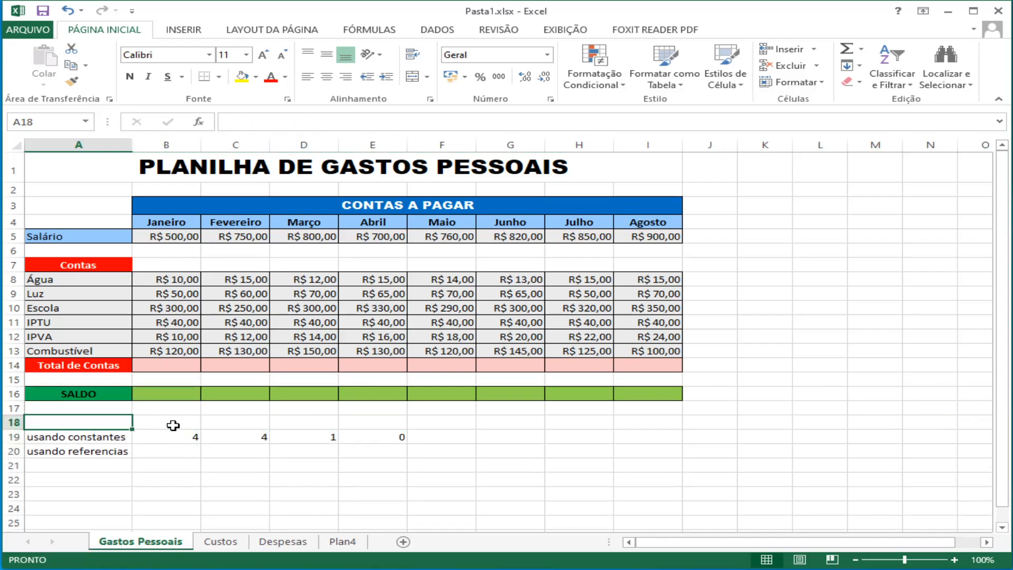
# Step: Enter the headings "SOMA" in cell B18 and "MULTIPLICA" in cell C18
pyautogui.click(174, 422)
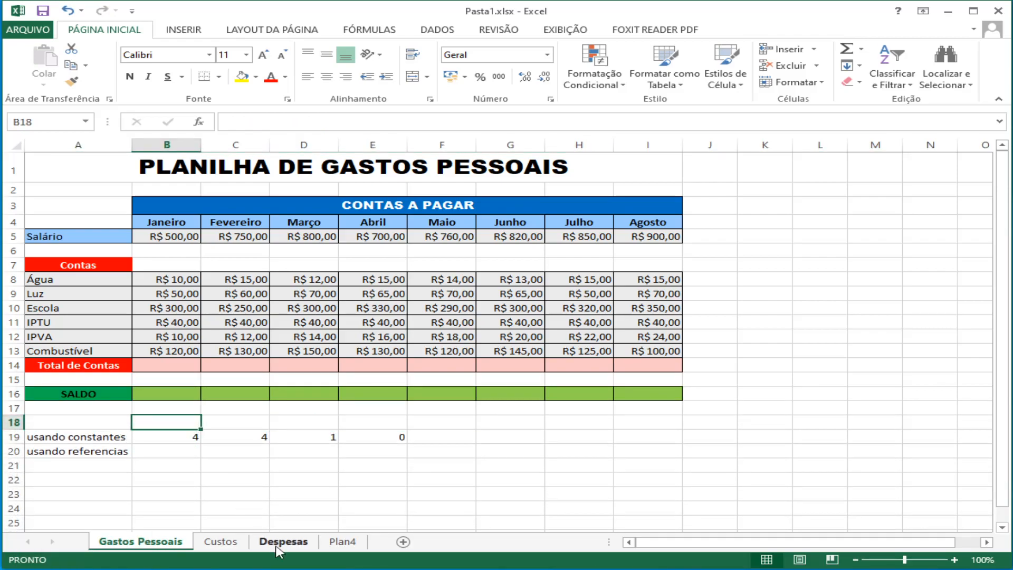
pyautogui.click(171, 439)
pyautogui.click(174, 422)
pyautogui.write('SOMA')
pyautogui.press('Tab')
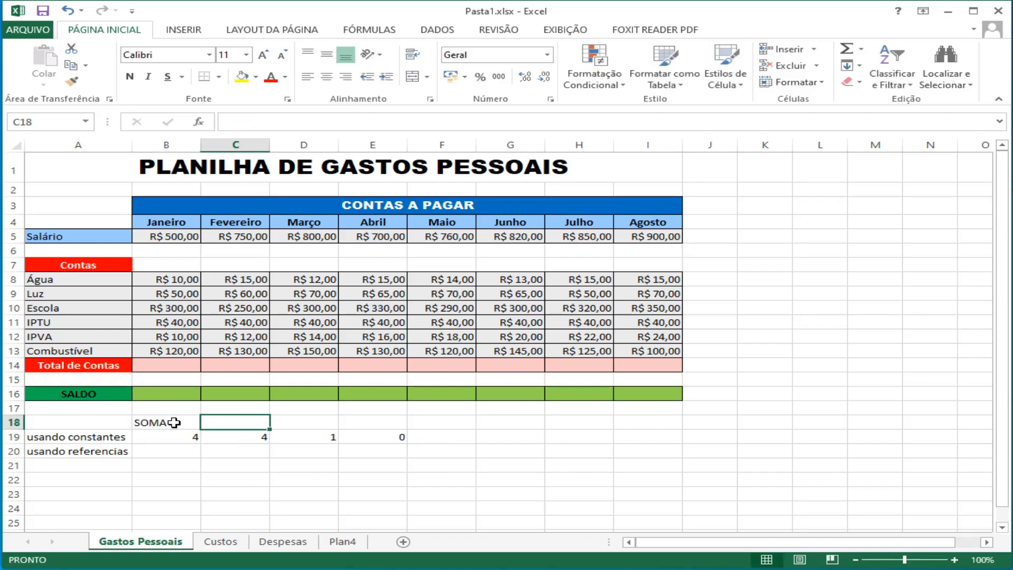
pyautogui.write('MUL')
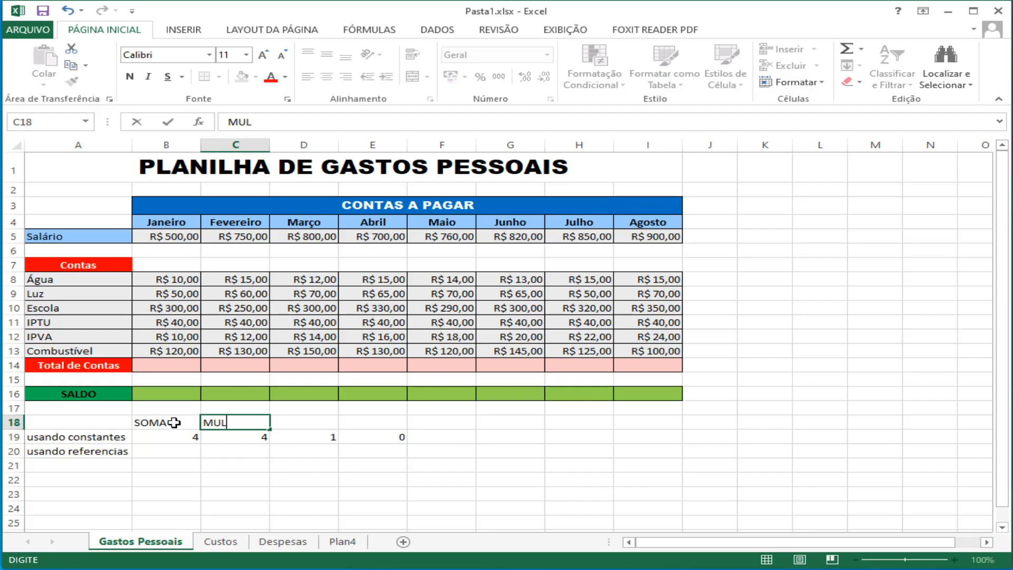
pyautogui.write('TIPLICA')
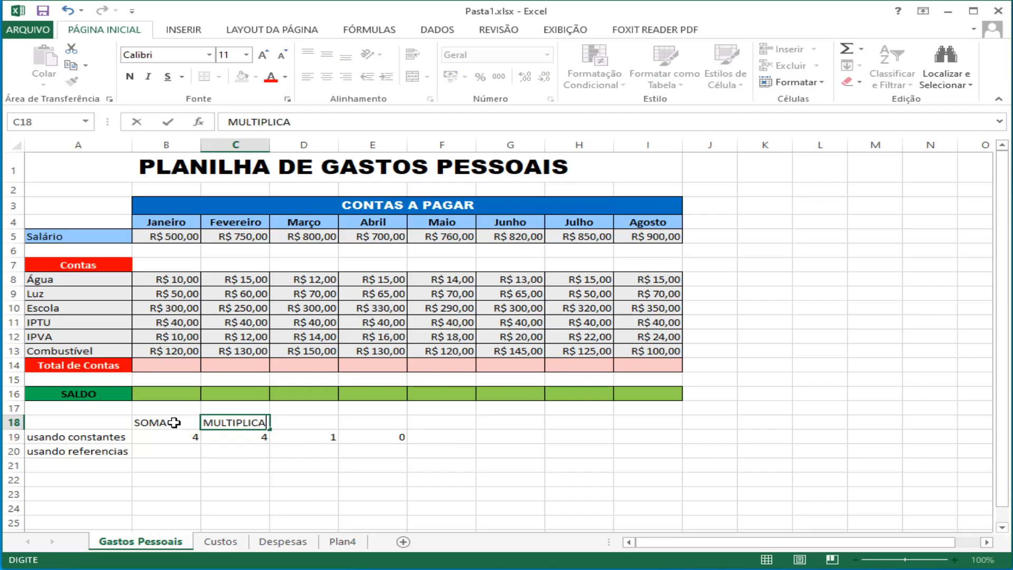
pyautogui.press('Tab')
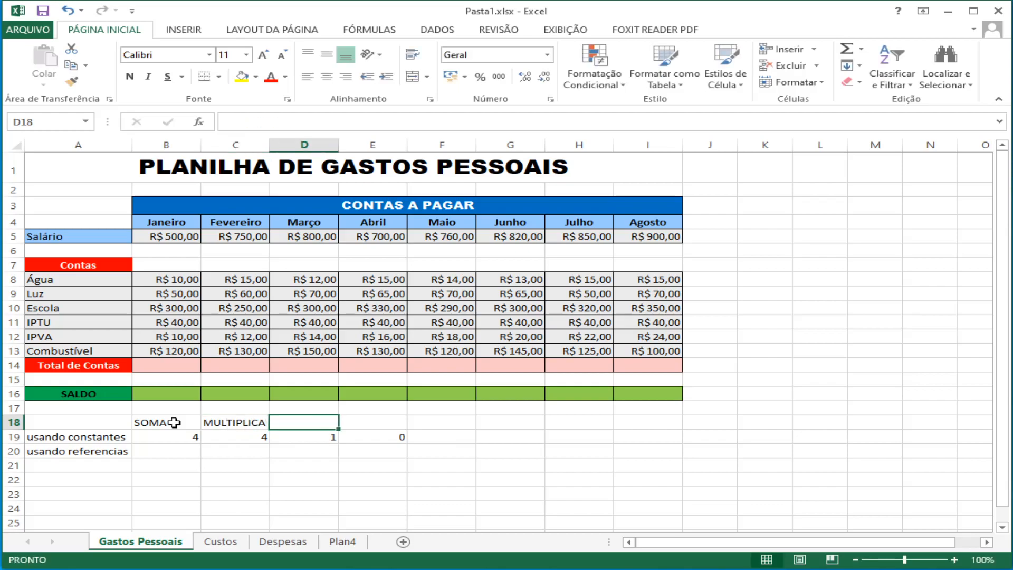
# Step: Enter the headings "DIVISAO" in cell D18 and "SUBTRACAO" in cell E18
pyautogui.write('DIVISA')
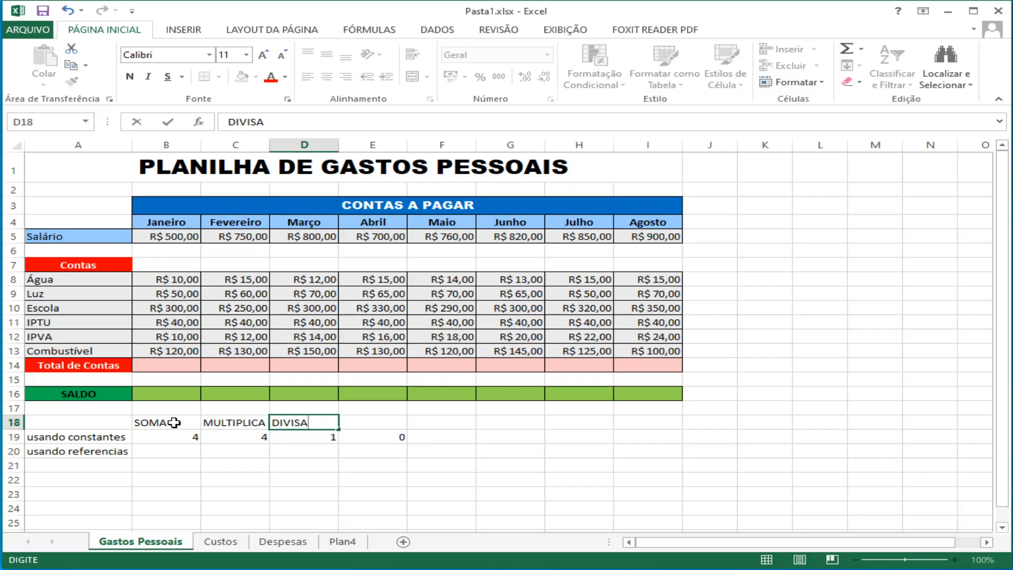
pyautogui.write('O')
pyautogui.press('Tab')
pyautogui.write('SUB')
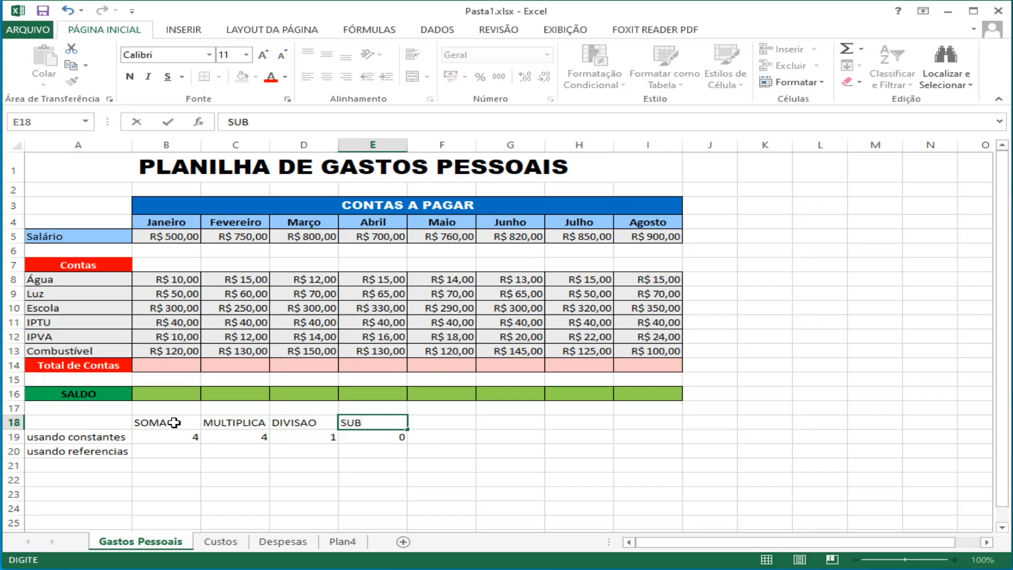
pyautogui.write('TRACAO')
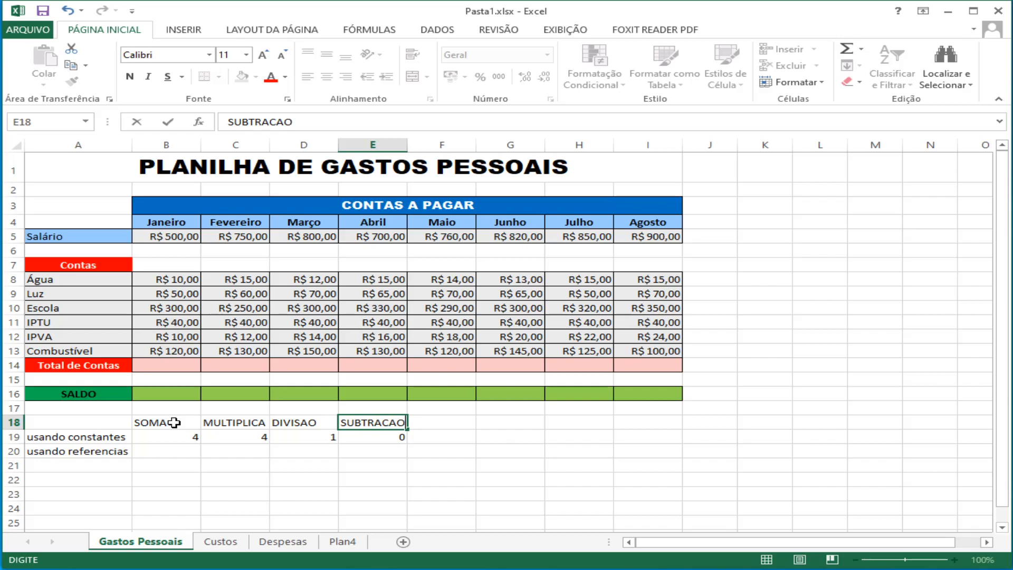
pyautogui.press('Return')
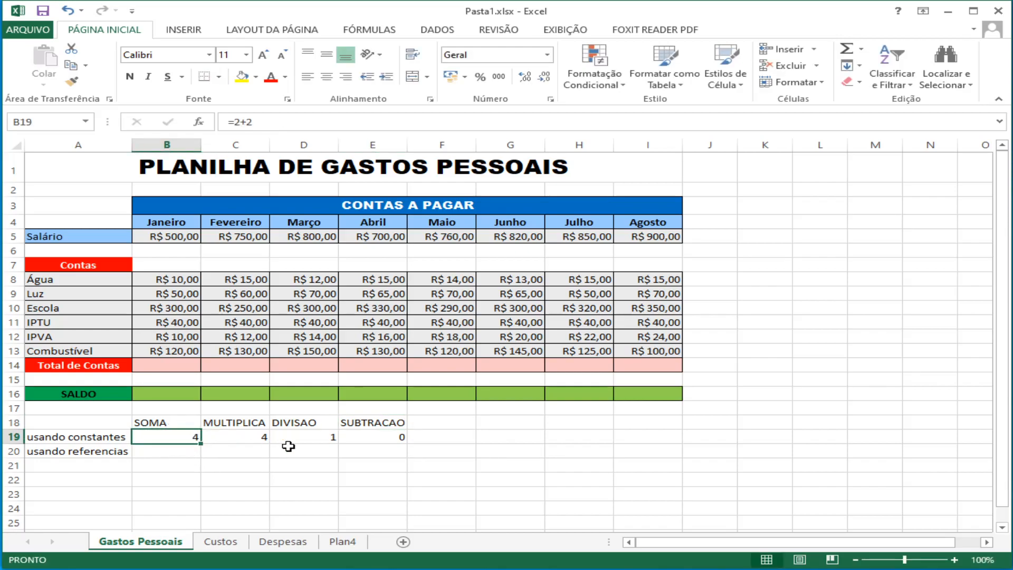
# Step: Start a formula in cell B20, under SOMA in the "usando referencias" row
pyautogui.click(175, 453)
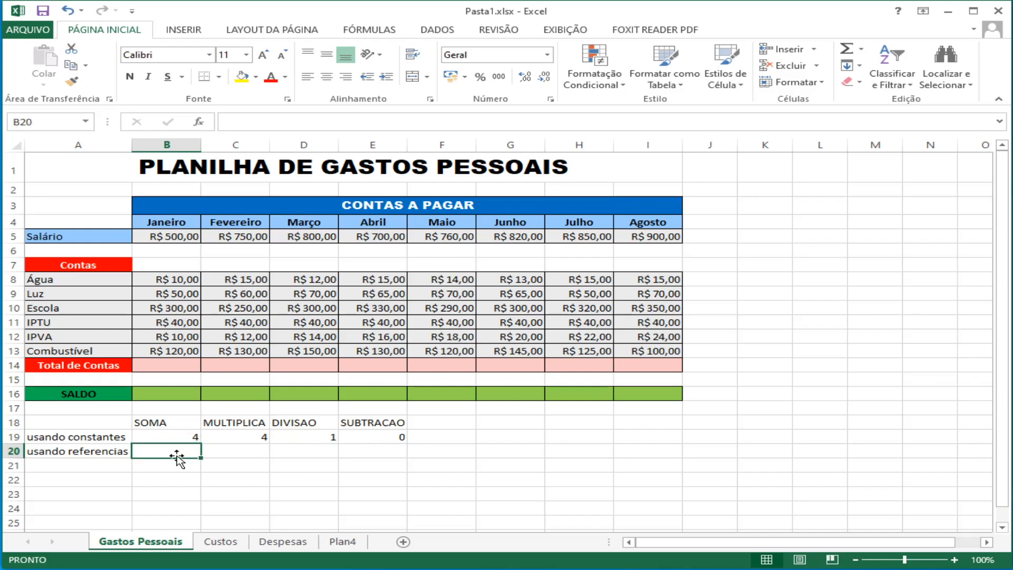
pyautogui.write('=')
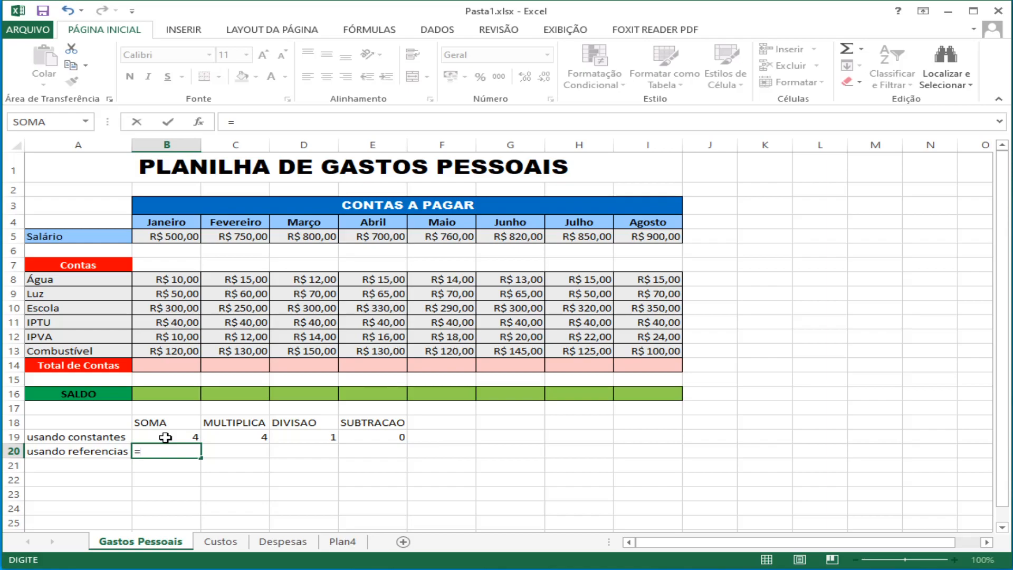
pyautogui.write('b19')
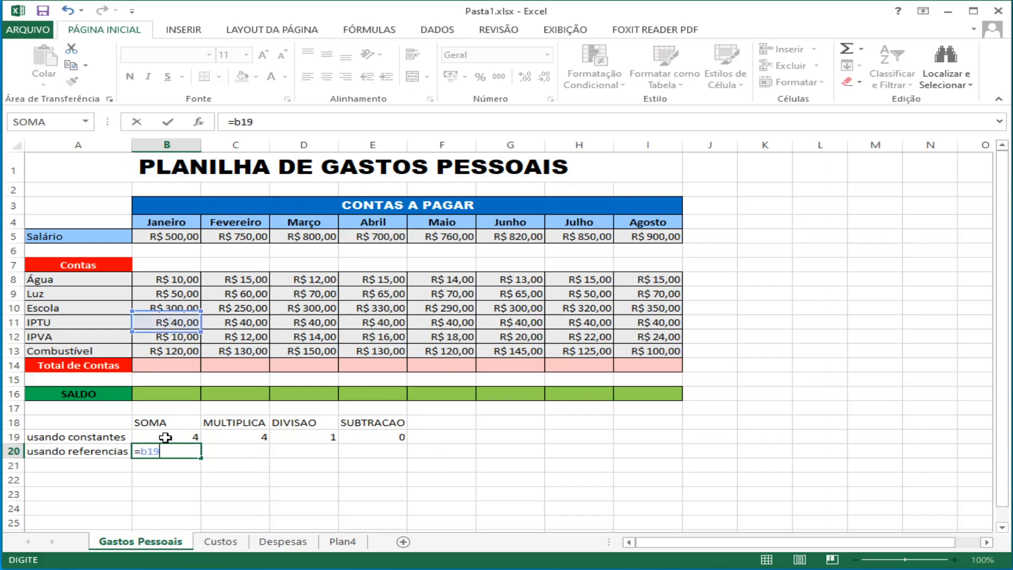
pyautogui.press('BackSpace')
pyautogui.press('BackSpace')
pyautogui.press('BackSpace')
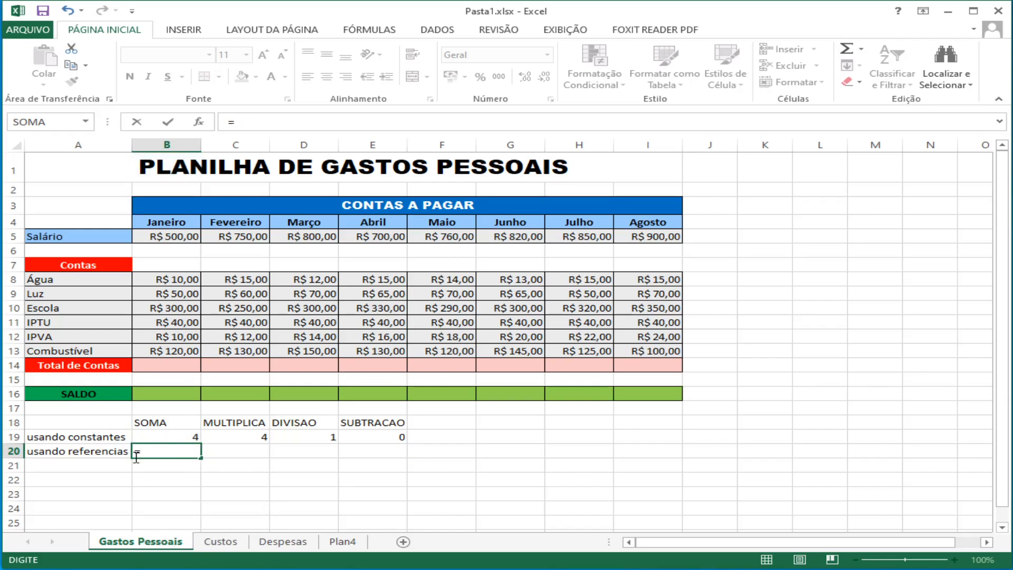
# Step: Complete the sum formula in cell B20 as =B19+C19 using references to the constants row, and reselect the cell
pyautogui.click(157, 436)
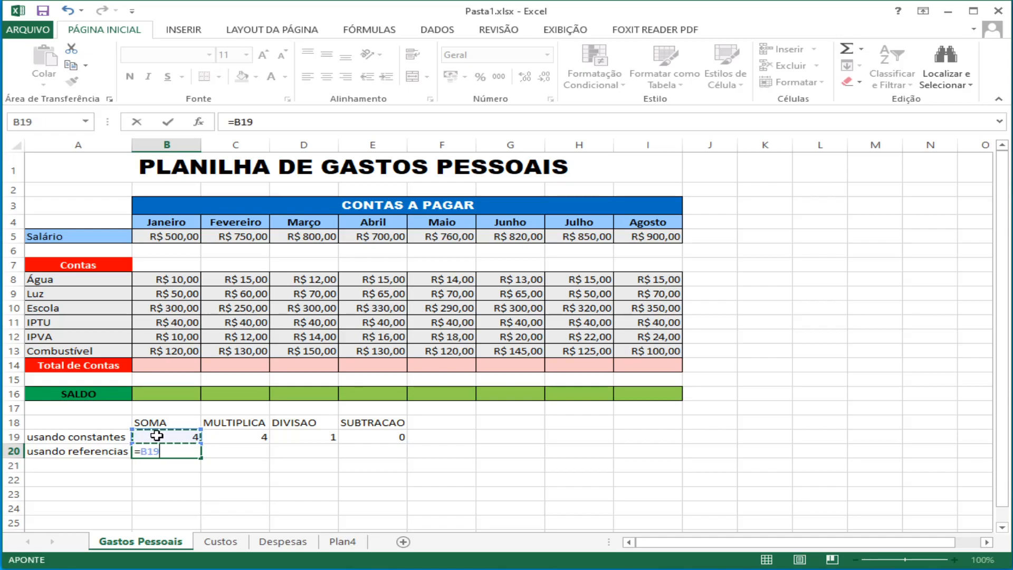
pyautogui.write('+')
pyautogui.click(251, 436)
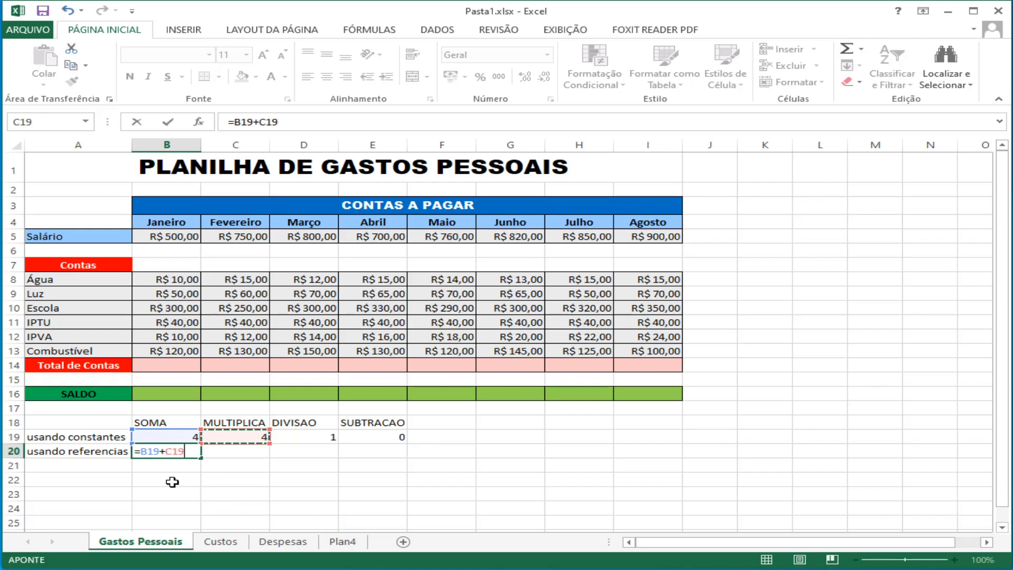
pyautogui.press('Return')
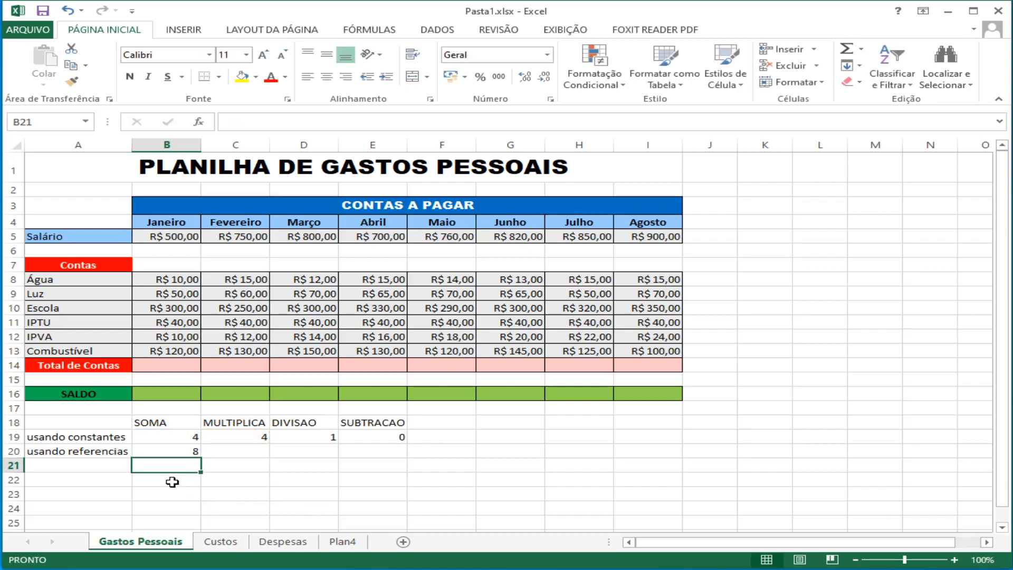
pyautogui.press('Up')
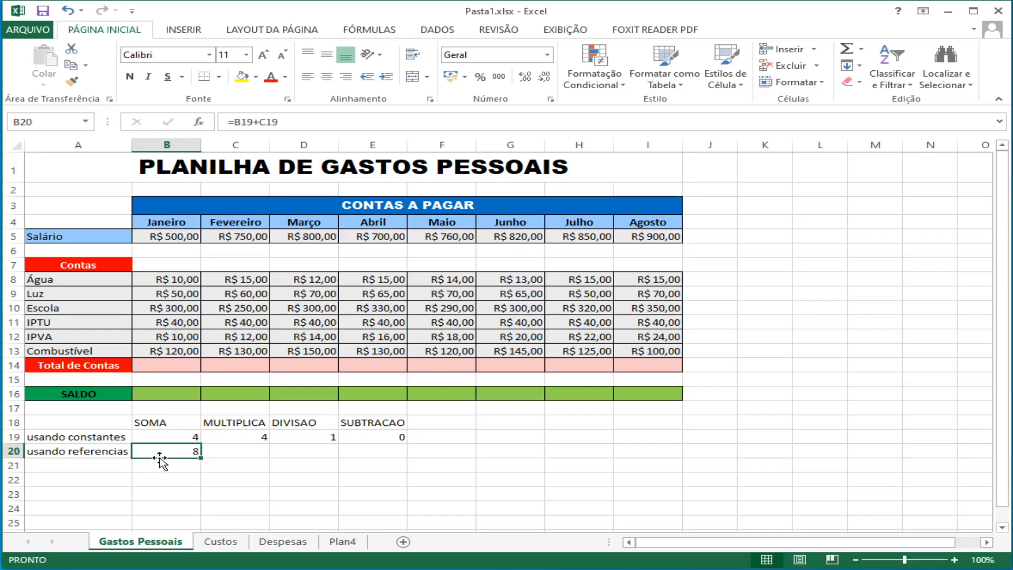
# Step: Enter the multiplication formula =B19*C19 in cell C20 and reselect the cell
pyautogui.click(241, 453)
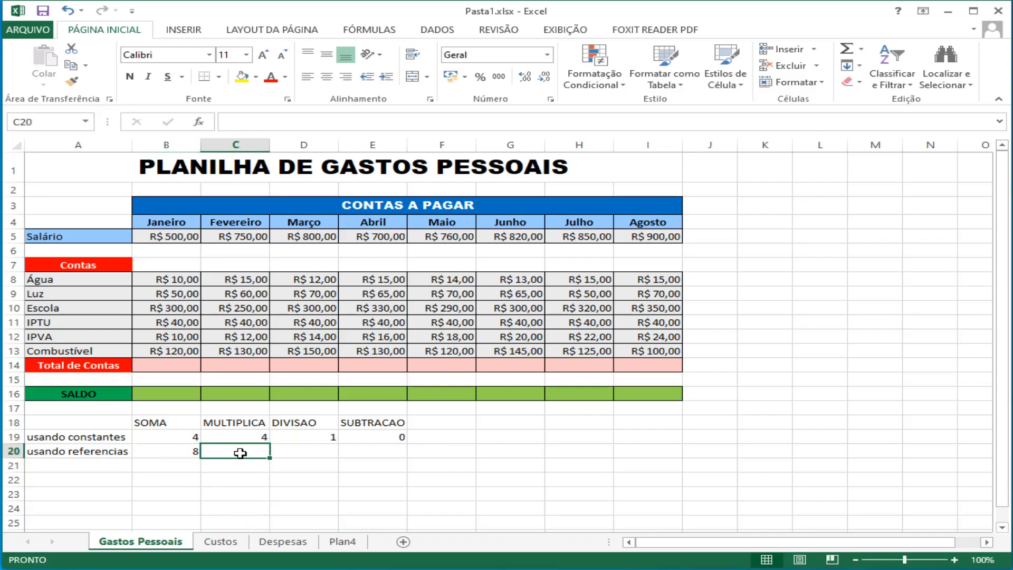
pyautogui.write('=')
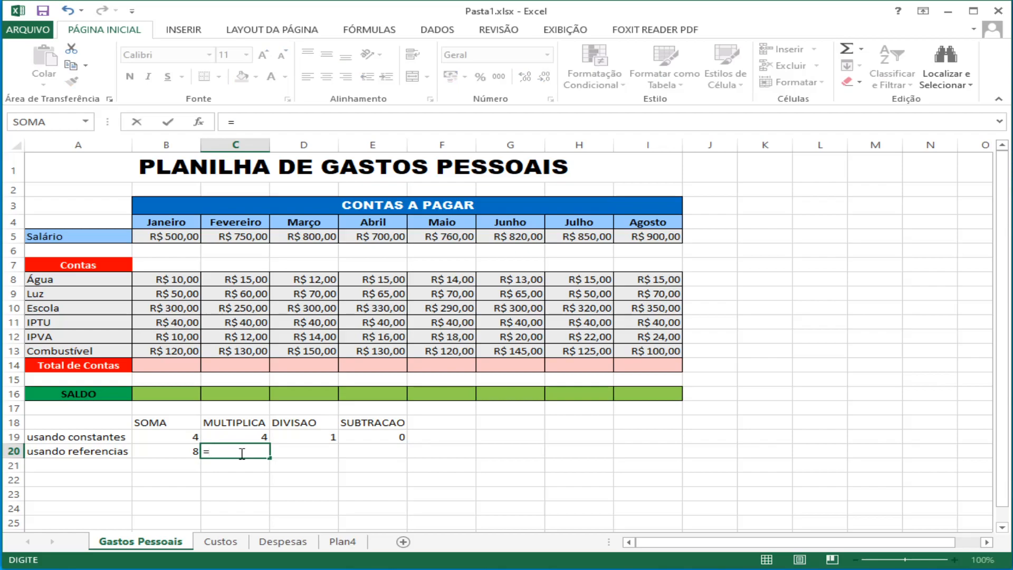
pyautogui.click(184, 437)
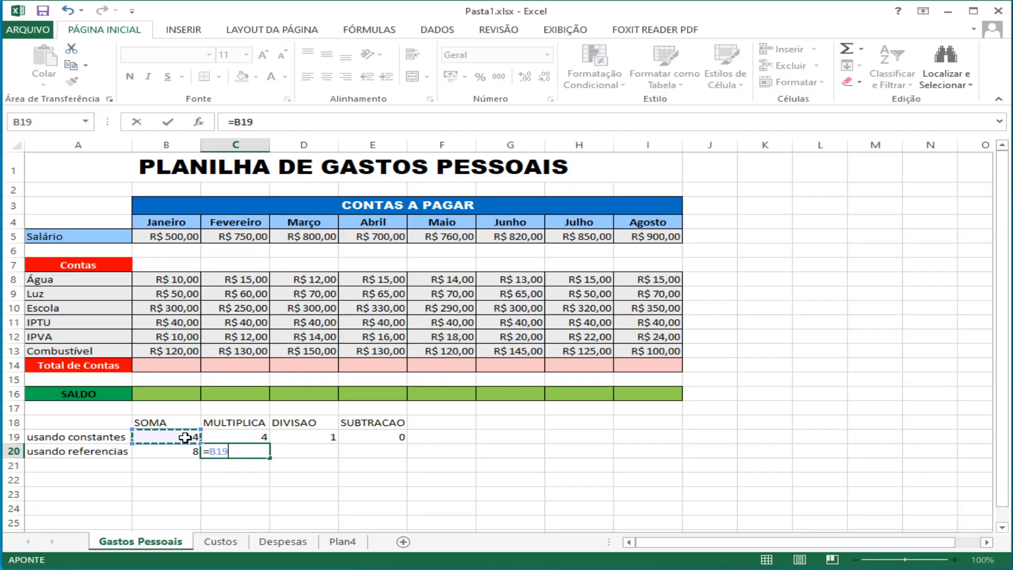
pyautogui.write('*')
pyautogui.click(236, 436)
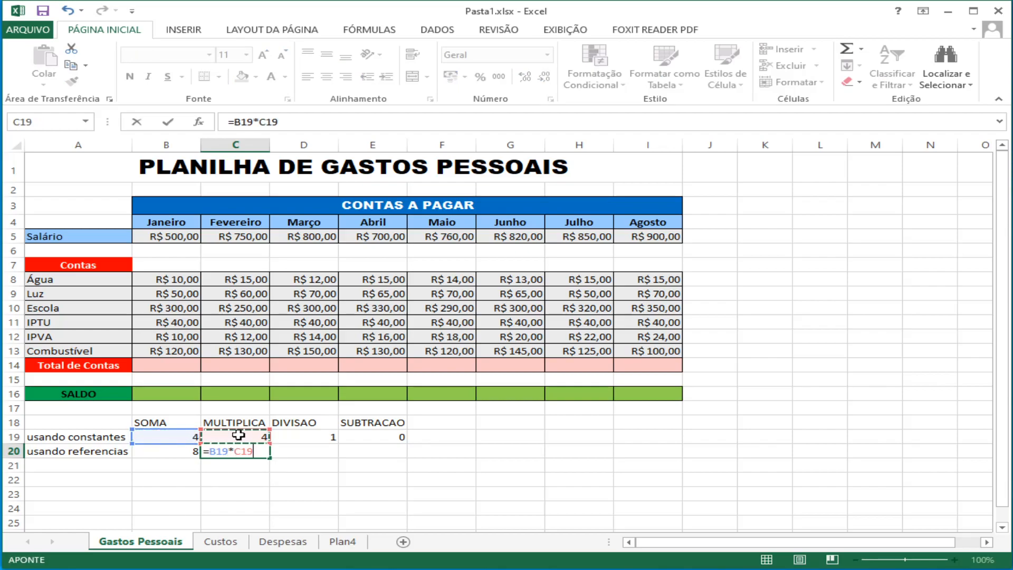
pyautogui.press('Return')
pyautogui.press('Up')
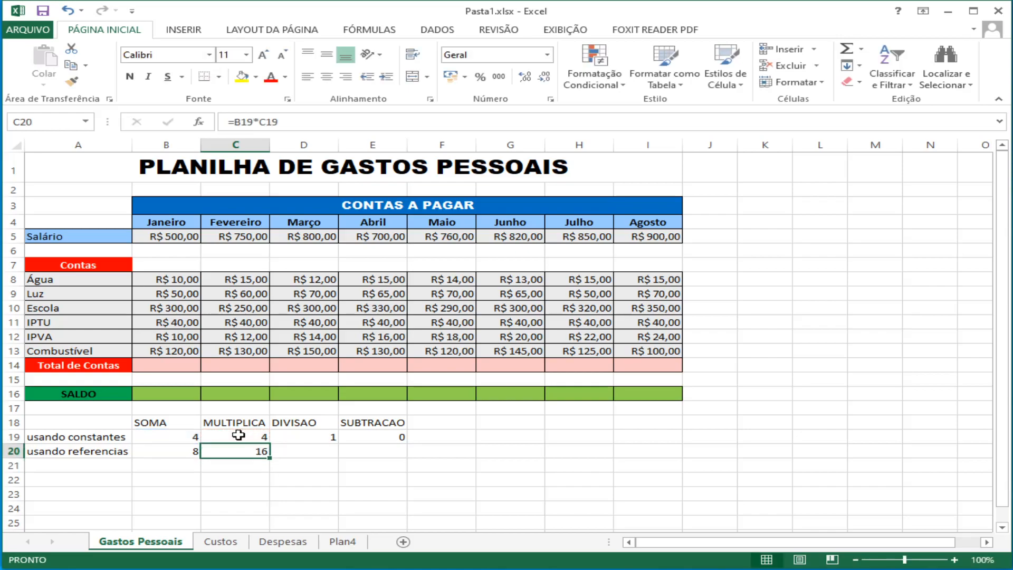
# Step: Enter the division formula =B19/C19 in cell D20, under DIVISAO
pyautogui.click(289, 450)
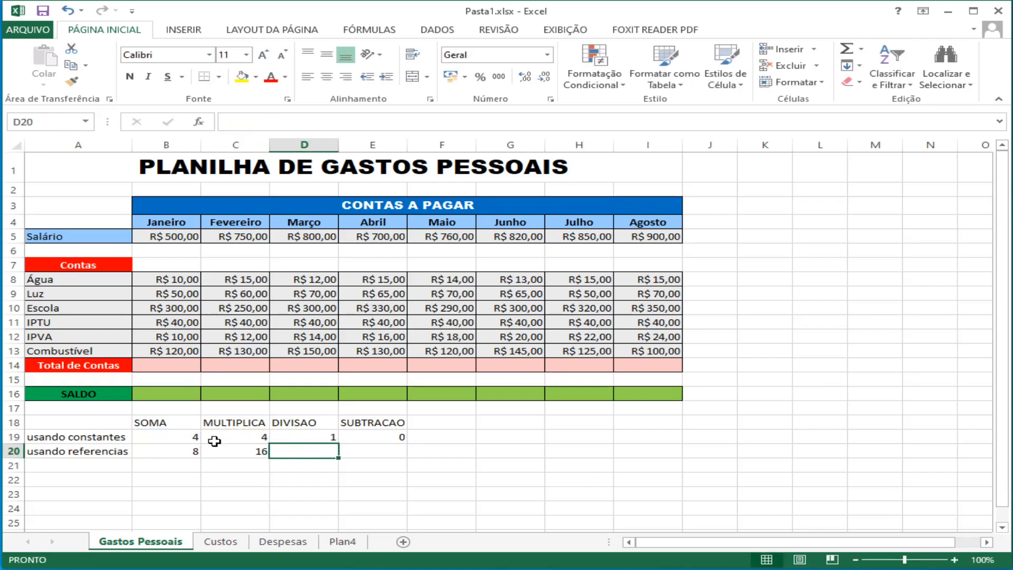
pyautogui.write('=')
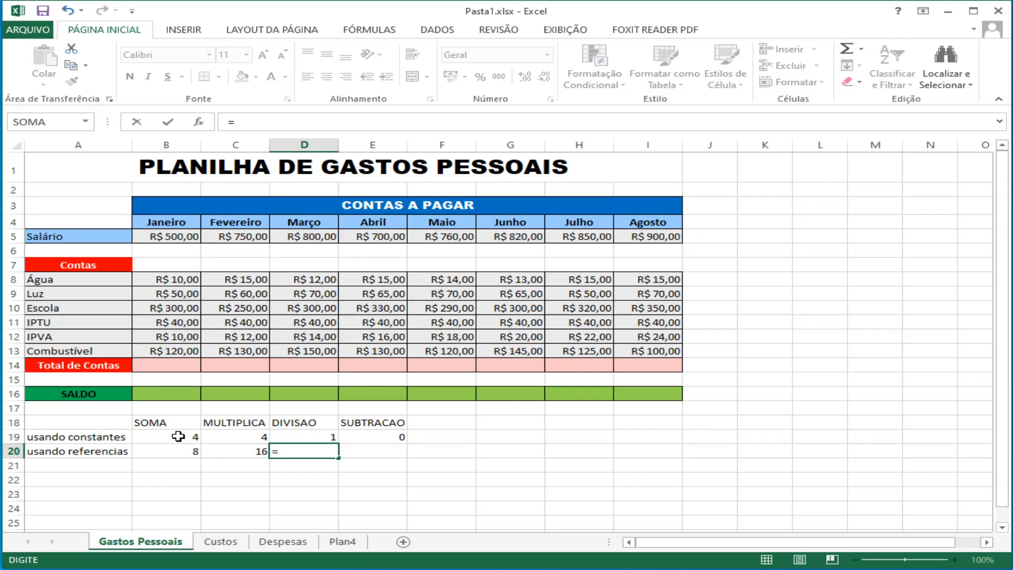
pyautogui.click(178, 436)
pyautogui.write('/')
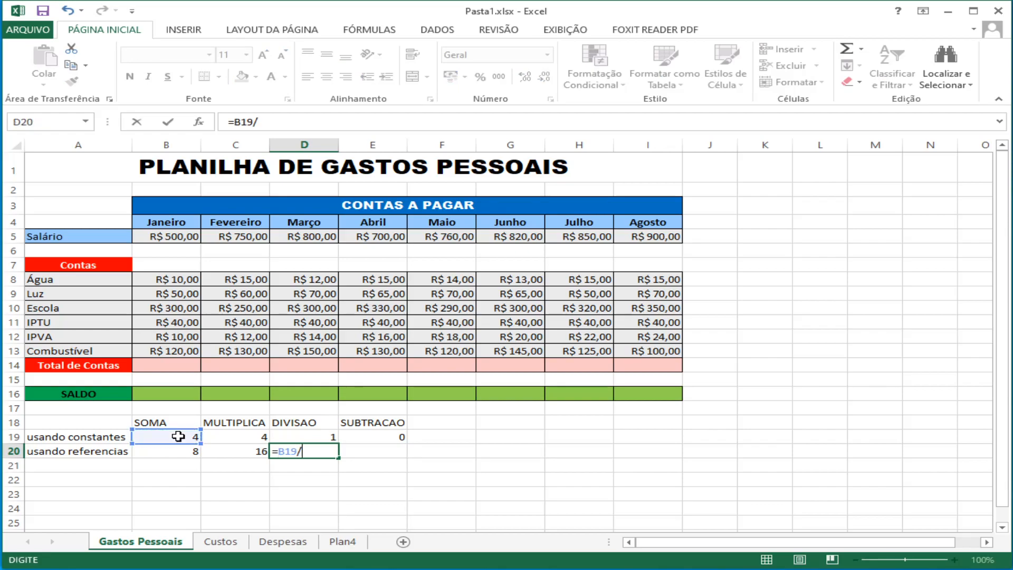
pyautogui.click(238, 435)
pyautogui.press('Return')
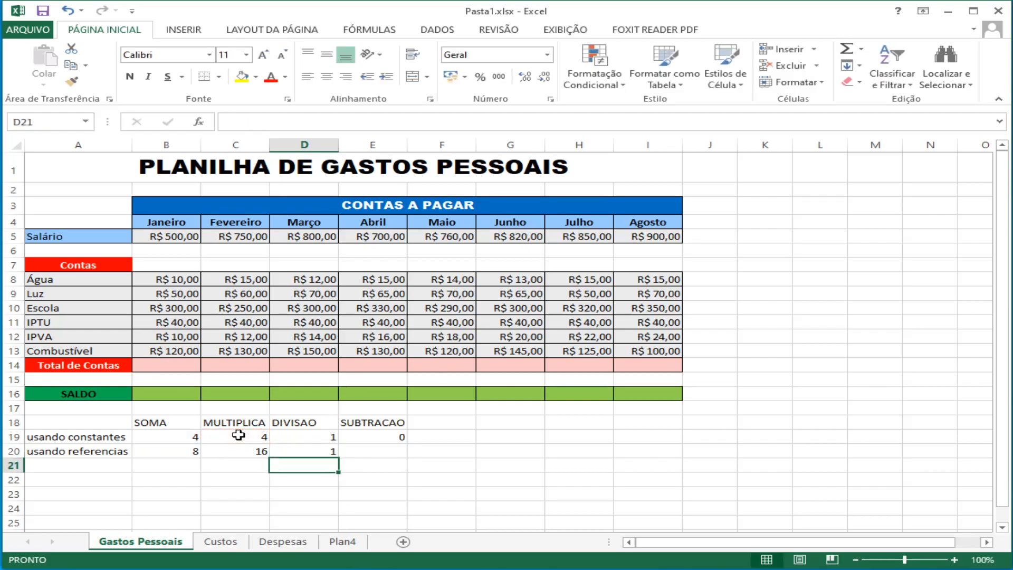
# Step: Enter the subtraction formula =B19-C19 in cell E20, and check the formulas in E20 and B20
pyautogui.click(384, 452)
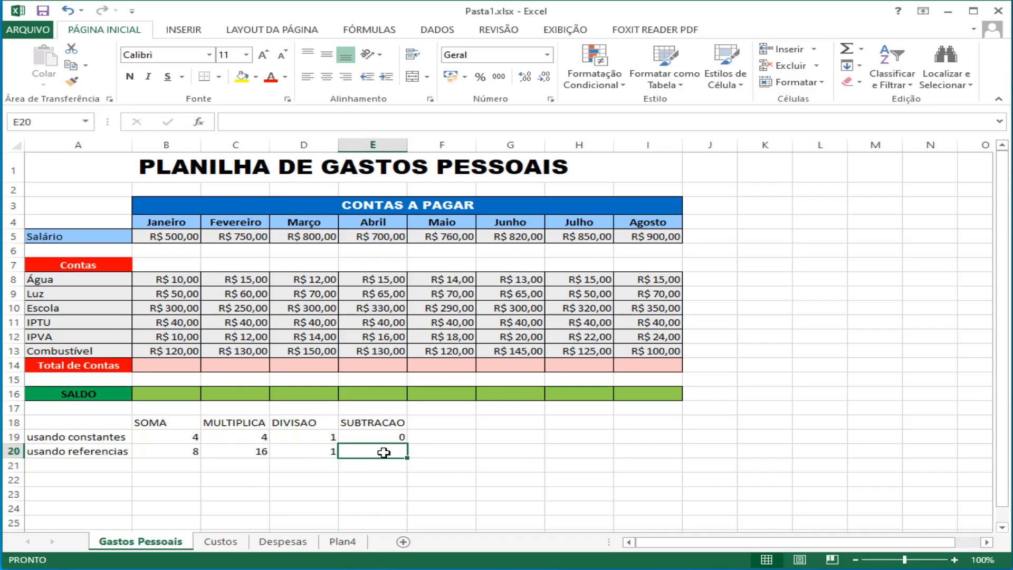
pyautogui.write('=')
pyautogui.click(186, 438)
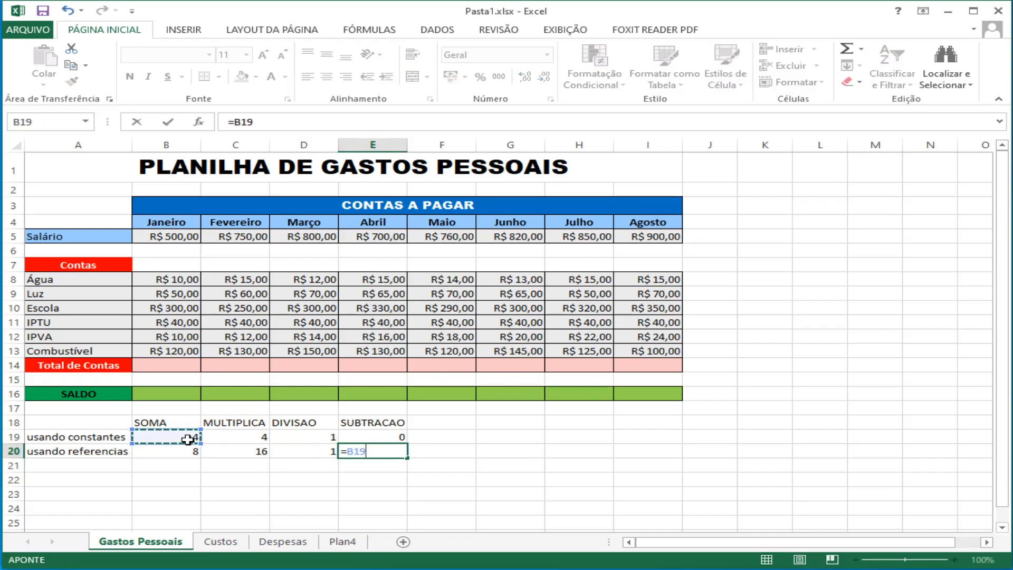
pyautogui.write('-')
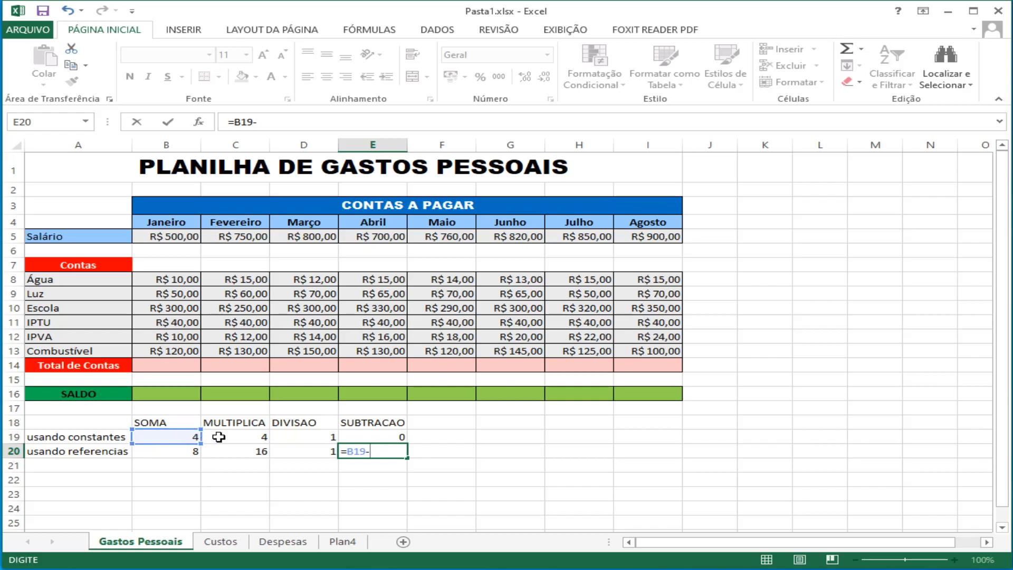
pyautogui.click(235, 434)
pyautogui.press('Return')
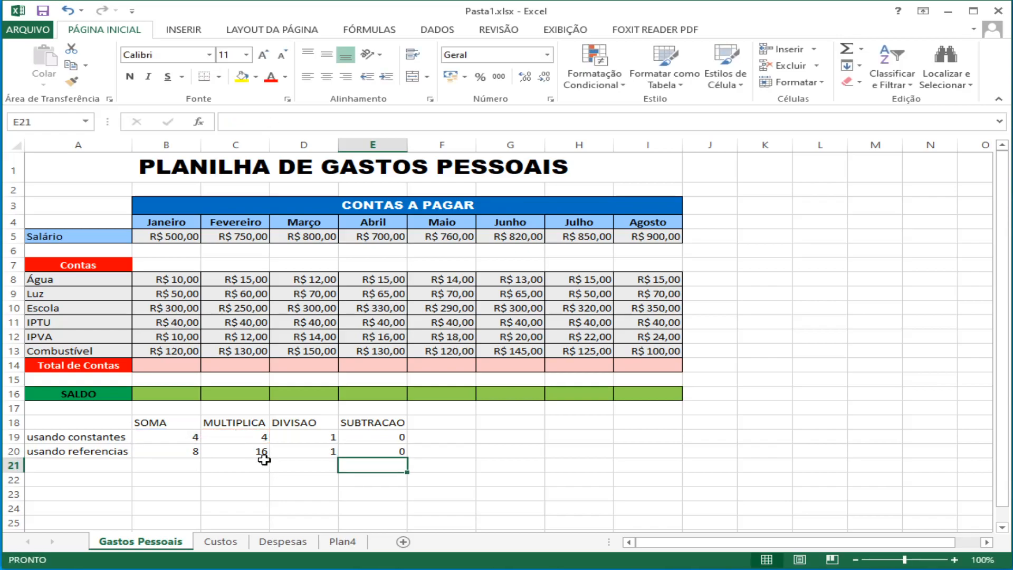
pyautogui.click(366, 451)
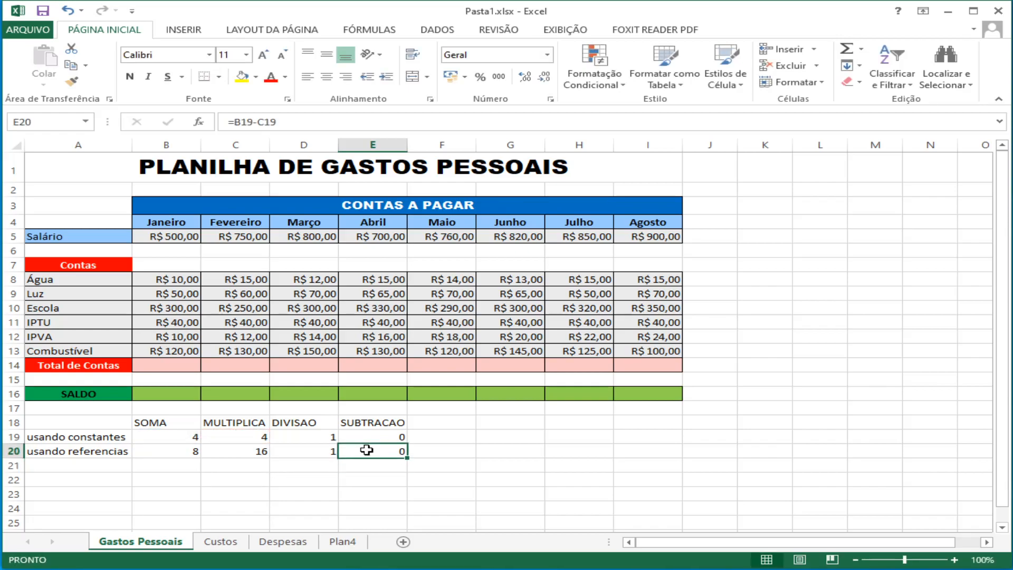
pyautogui.click(174, 451)
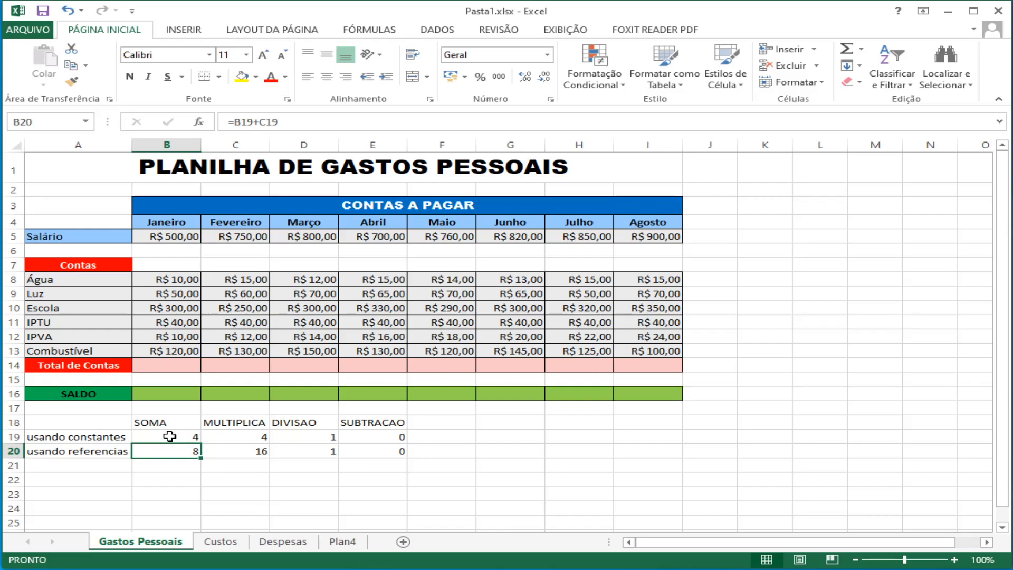
# Step: Change the constants sum formula in cell B19, under SOMA, to =4+4
pyautogui.click(170, 436)
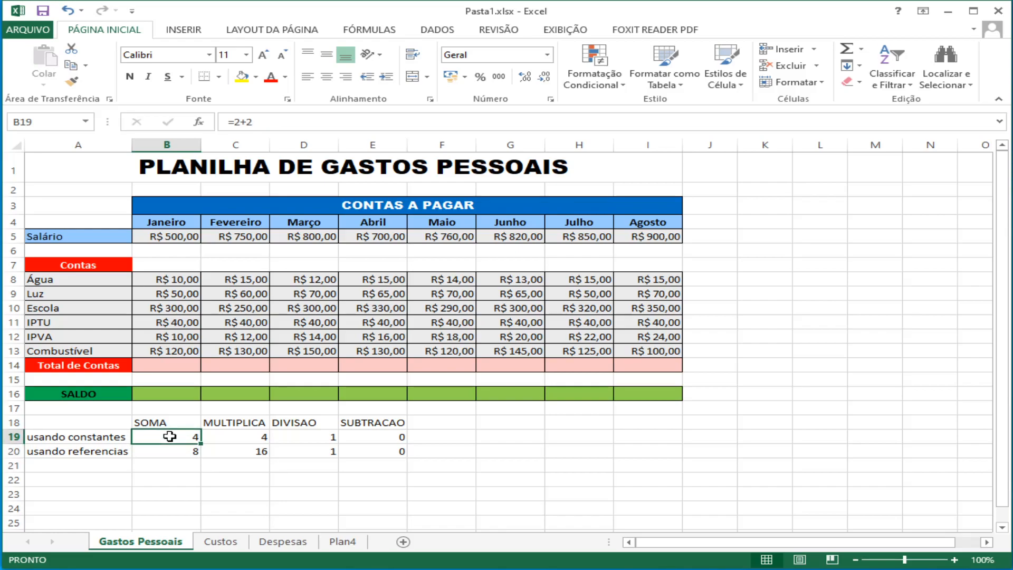
pyautogui.click(237, 122)
pyautogui.doubleClick(237, 122)
pyautogui.write('4')
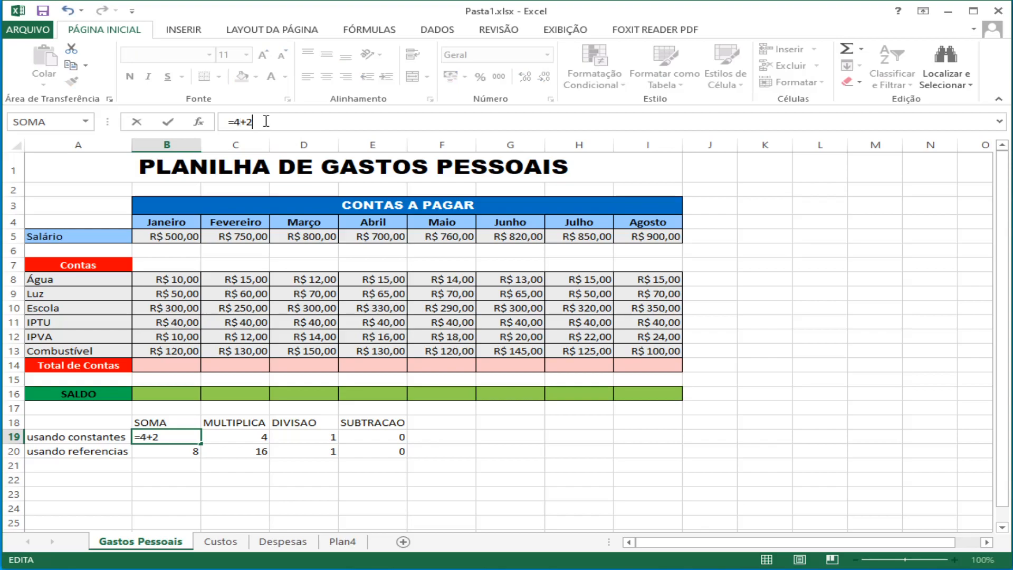
pyautogui.press('BackSpace')
pyautogui.write('4')
pyautogui.press('Return')
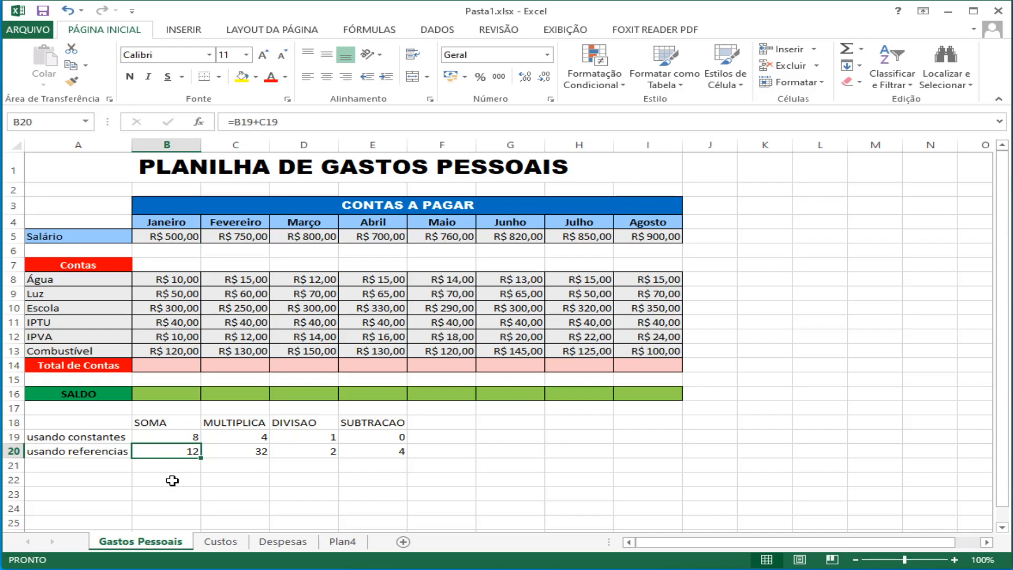
# Step: Check the multiplication, division and subtraction reference formulas in C20, D20 and E20, and save the workbook
pyautogui.click(232, 451)
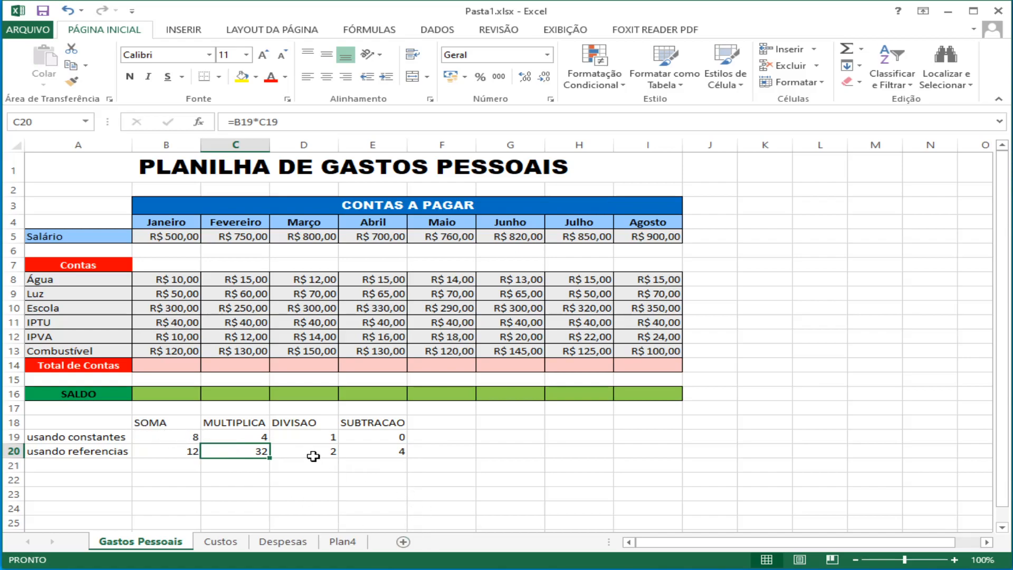
pyautogui.click(315, 454)
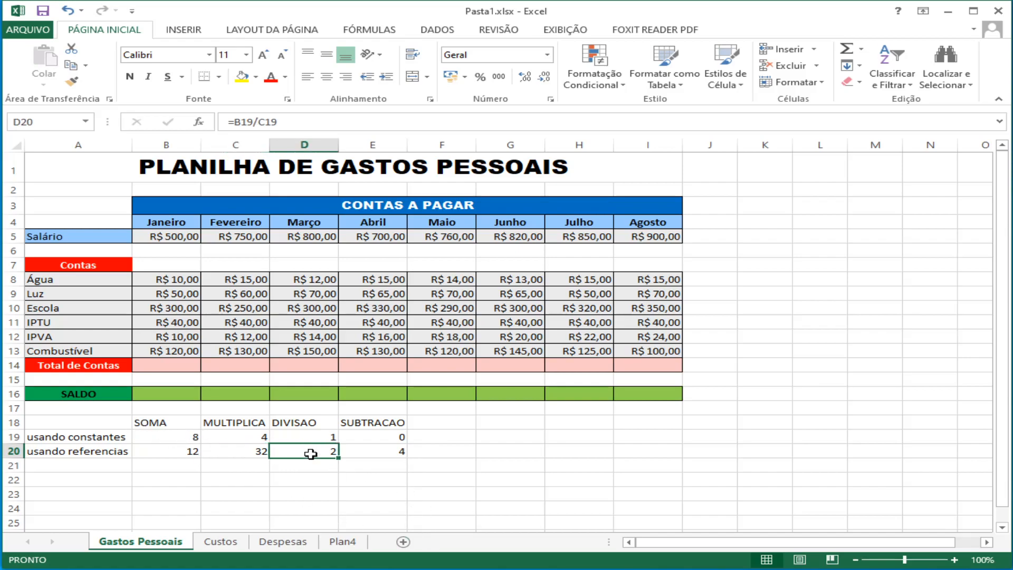
pyautogui.click(370, 455)
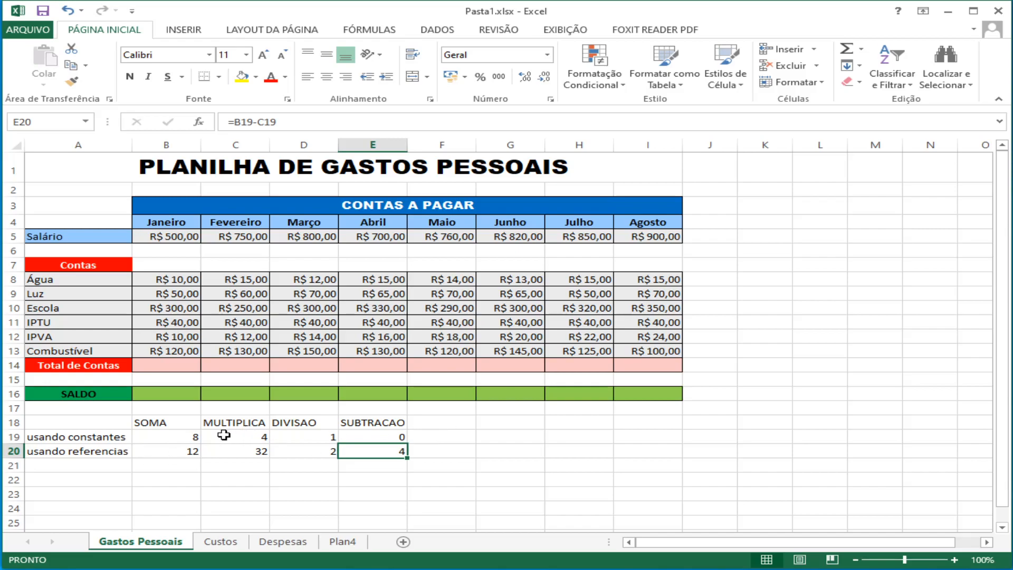
pyautogui.hotkey('ctrl', 's')
pyautogui.moveTo(202, 108)
pyautogui.mouseDown()
pyautogui.moveTo(186, 118)
pyautogui.moveTo(186, 138)
pyautogui.moveTo(224, 136)
pyautogui.moveTo(214, 108)
pyautogui.moveTo(202, 107)
pyautogui.mouseUp()
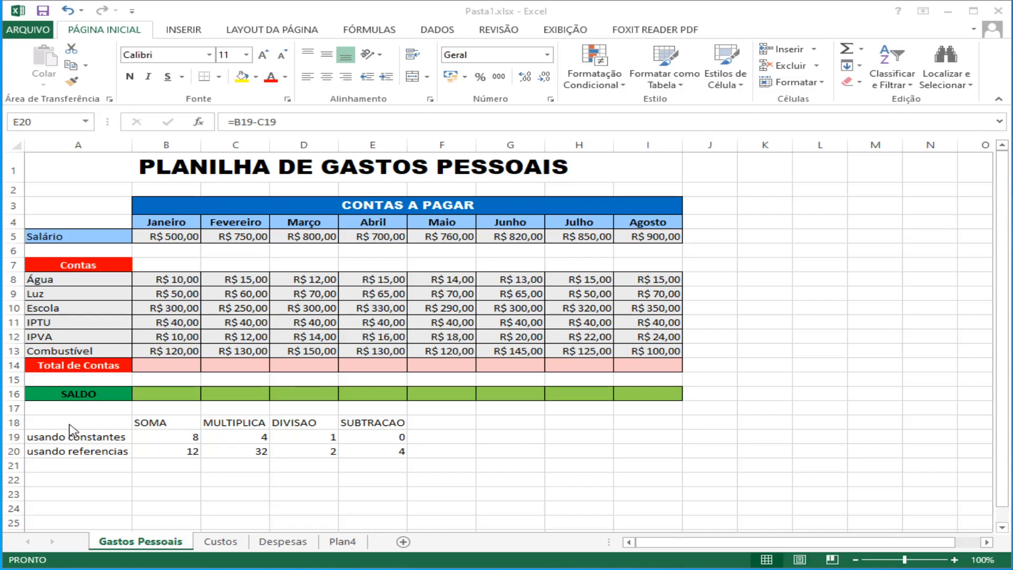
# Step: Clear the contents of the formula demonstration table in A18:E20
pyautogui.click(69, 424)
pyautogui.moveTo(81, 421); pyautogui.dragTo(378, 452)
pyautogui.press('Delete')
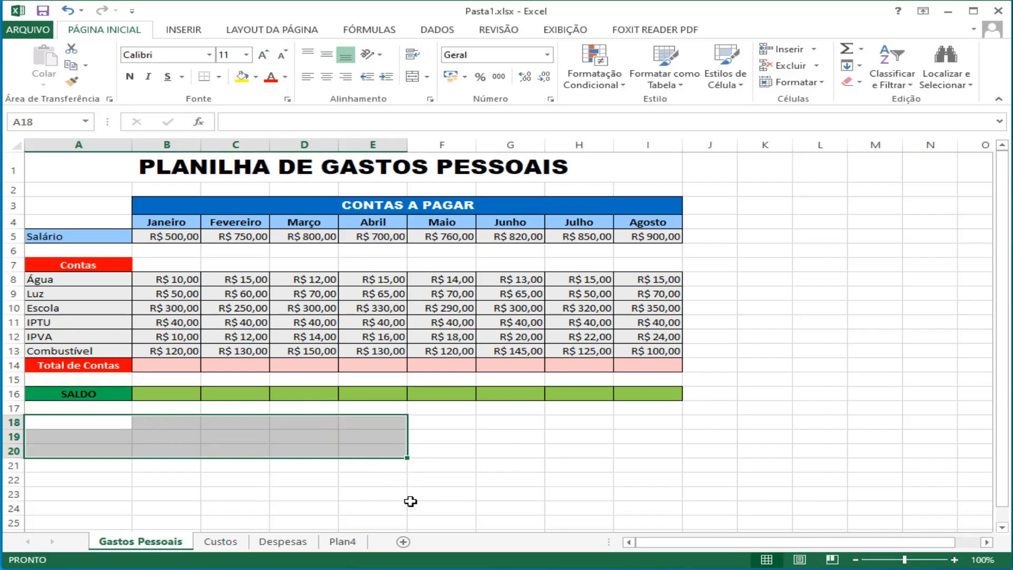
pyautogui.click(312, 450)
pyautogui.click(179, 425)
pyautogui.click(161, 439)
pyautogui.click(165, 448)
pyautogui.click(219, 448)
pyautogui.click(224, 436)
pyautogui.click(221, 422)
pyautogui.click(184, 421)
pyautogui.click(167, 436)
pyautogui.click(165, 450)
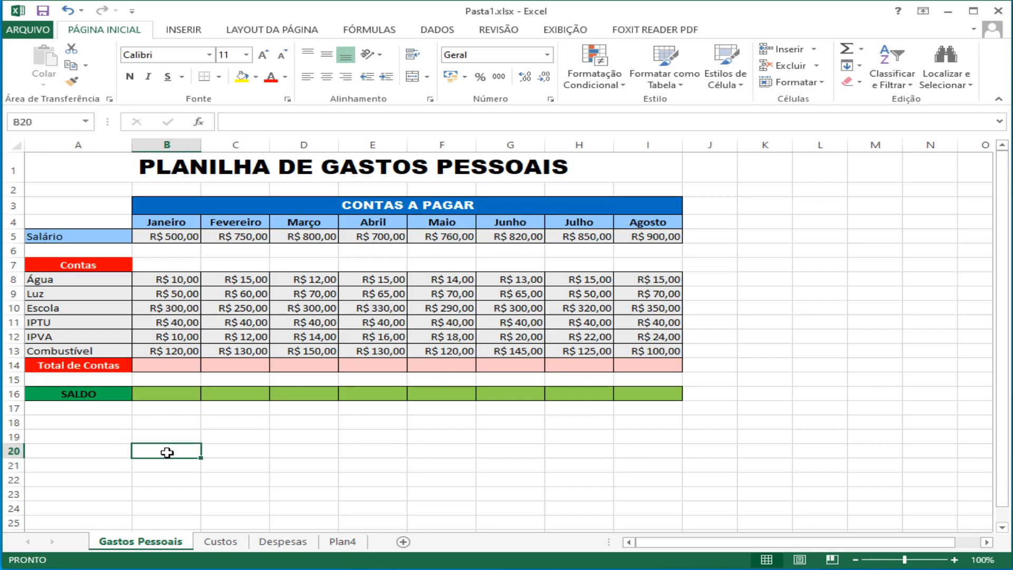
# Step: Enter the heading FUNÇÕES in cell A18 and the label SOMA in cell B18
pyautogui.click(96, 434)
pyautogui.click(96, 424)
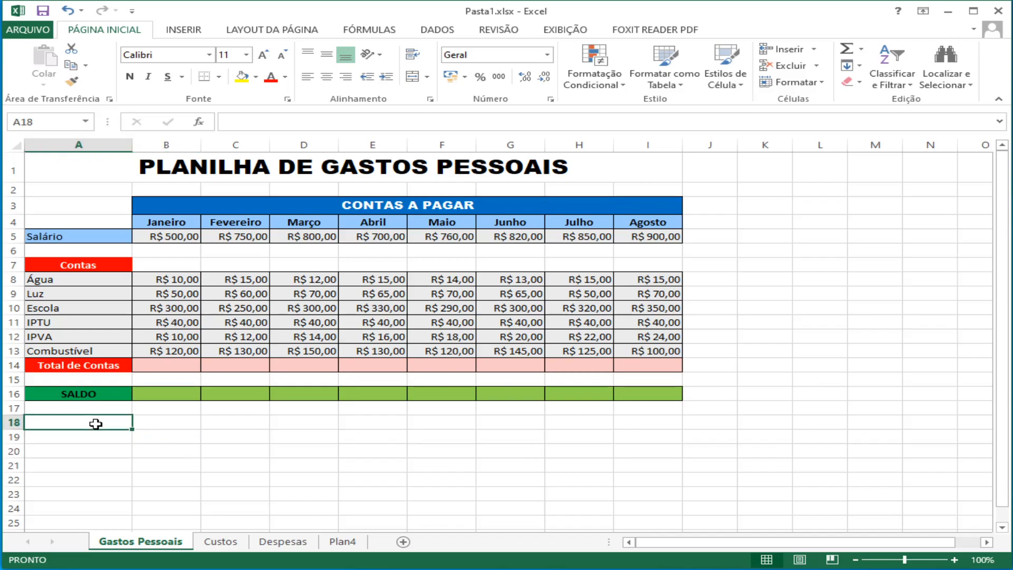
pyautogui.write('FUNÇÕES')
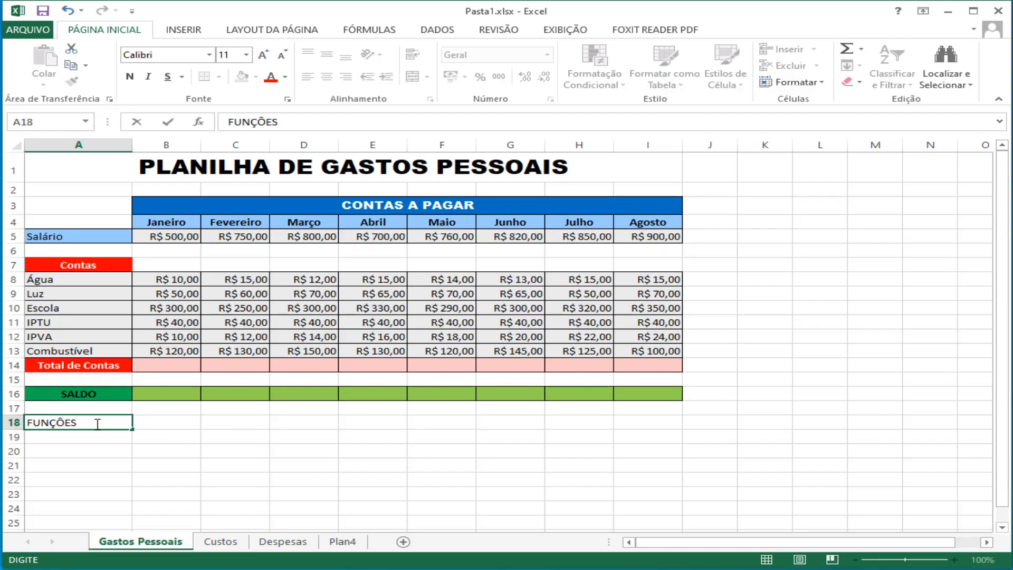
pyautogui.press('Tab')
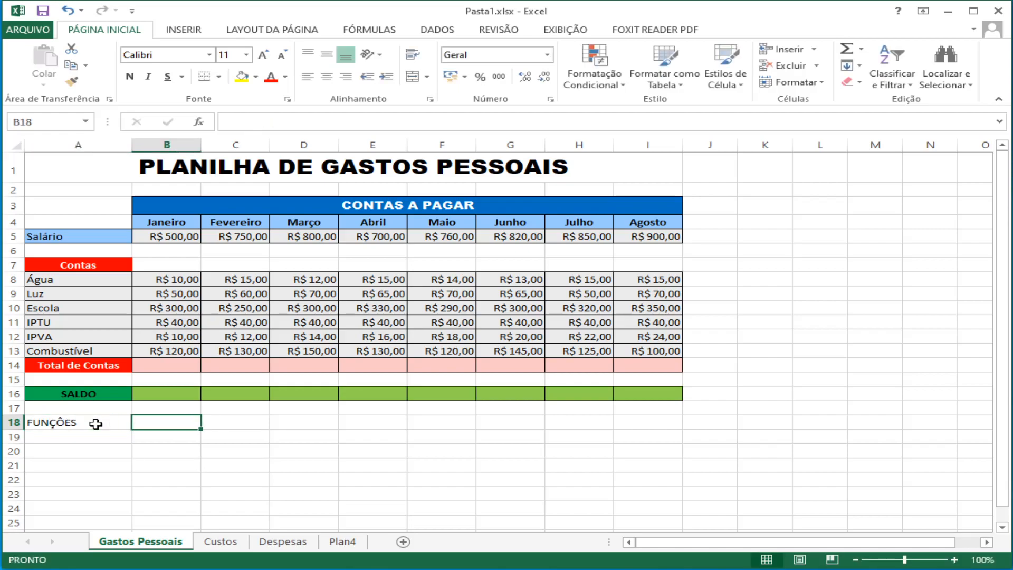
pyautogui.write('SOMA')
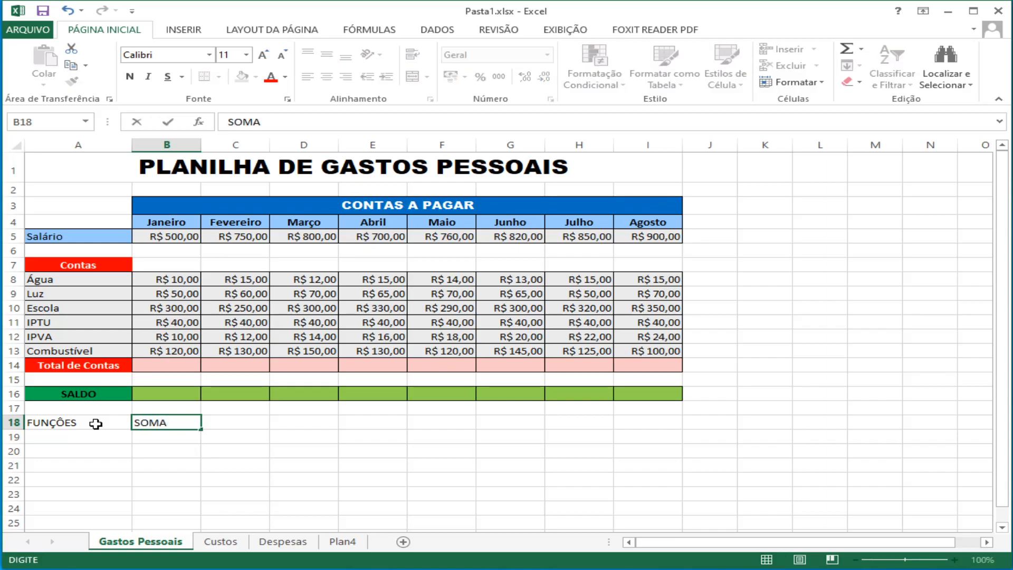
pyautogui.press('Return')
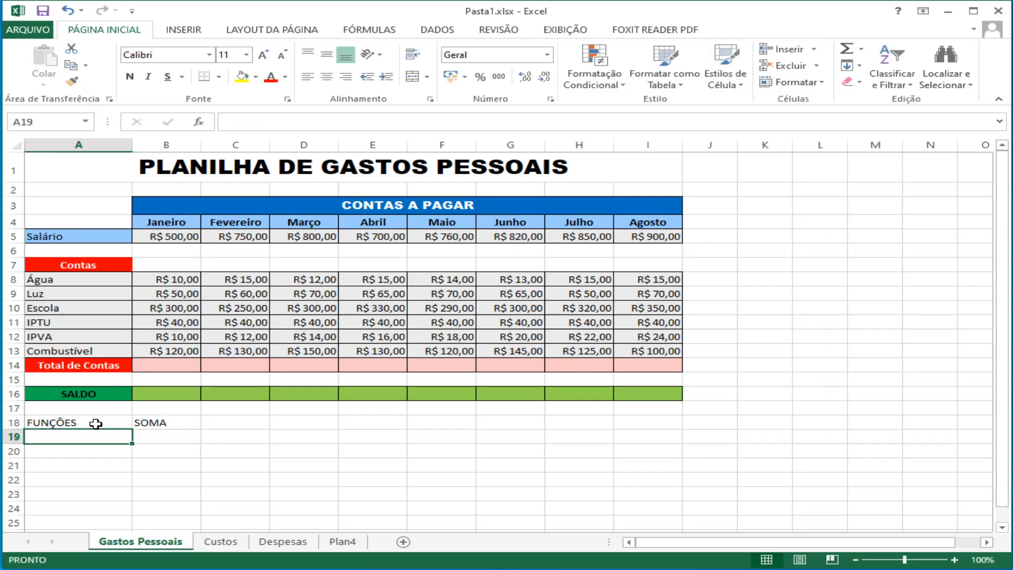
# Step: Enter the labels MÉDIA, MÁXIMO and MÍNIMO in cells B19 to B21, below SOMA
pyautogui.press('Tab')
pyautogui.write('M')
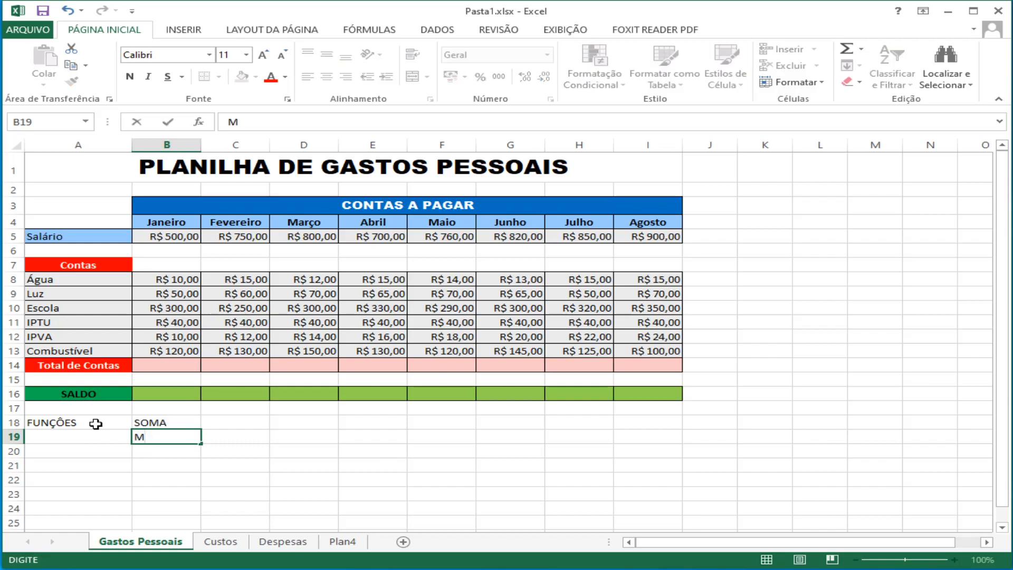
pyautogui.write('ÉDIA')
pyautogui.press('Return')
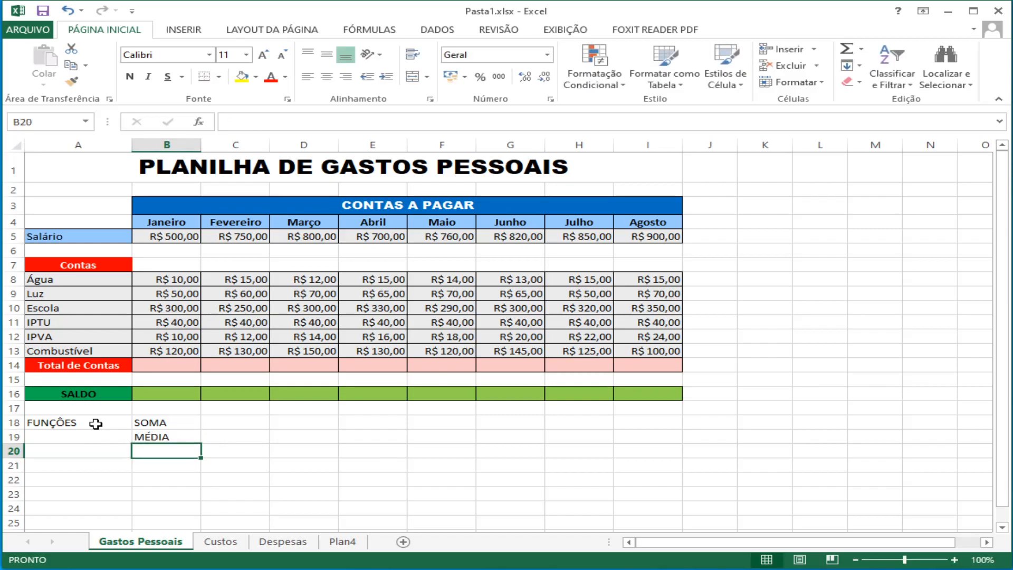
pyautogui.write('M')
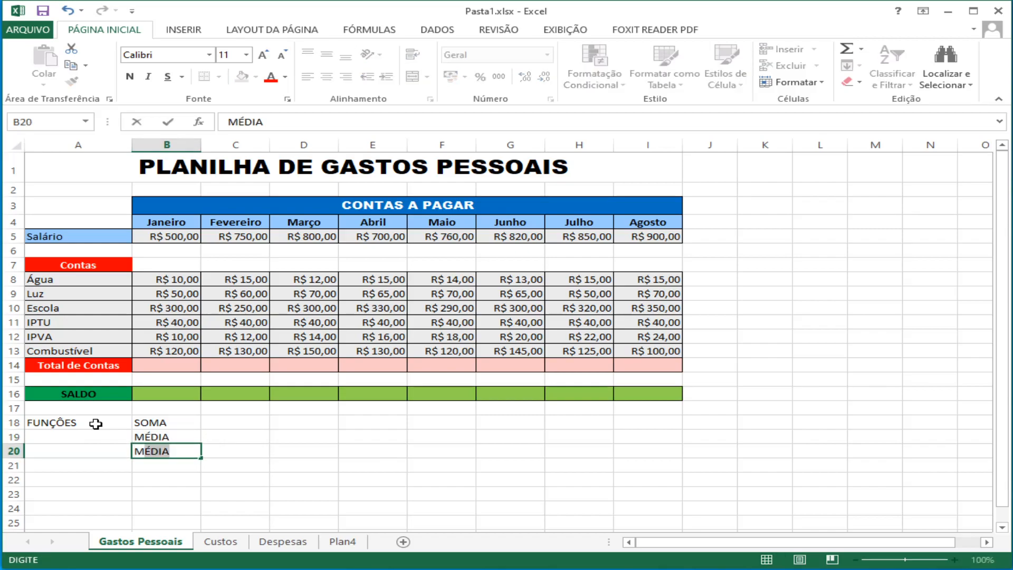
pyautogui.write('ÁXIMO')
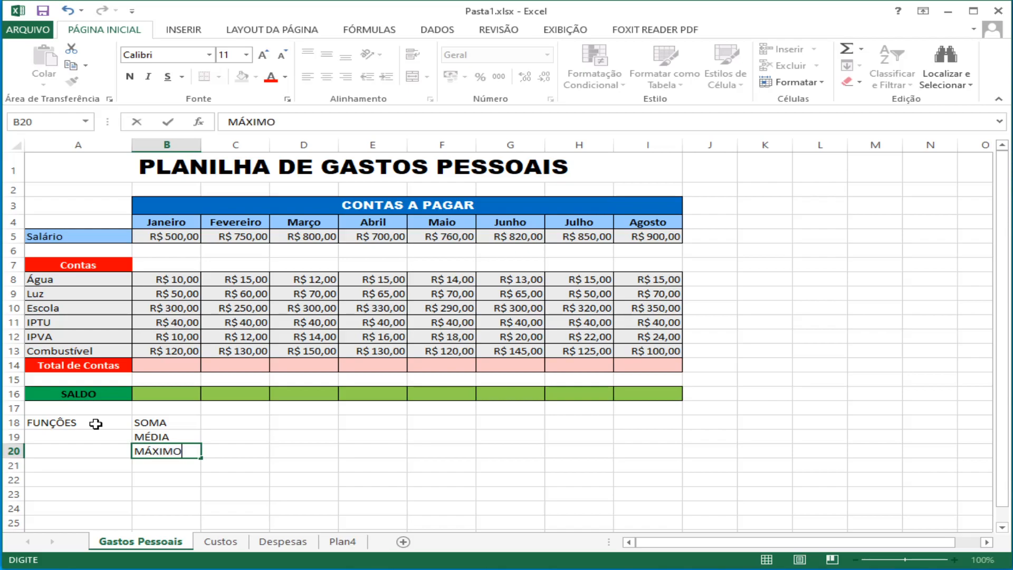
pyautogui.press('Return')
pyautogui.write('MÍNIMO')
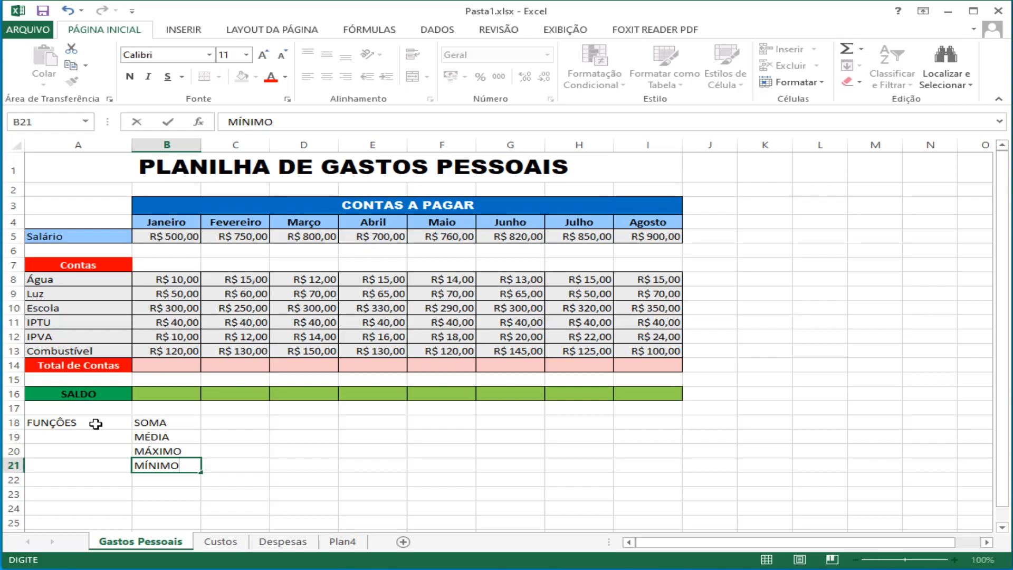
pyautogui.click(84, 424)
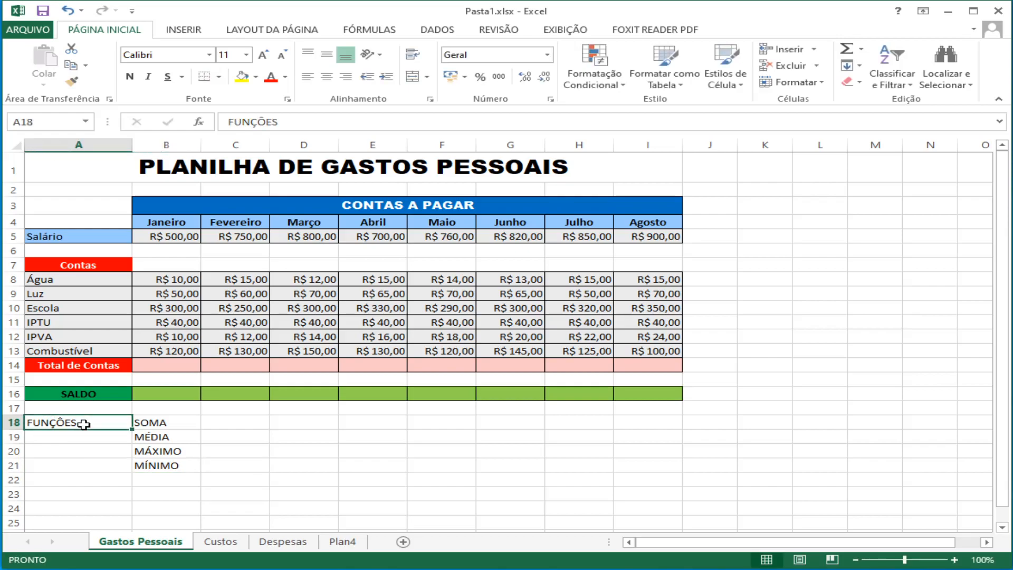
pyautogui.click(232, 477)
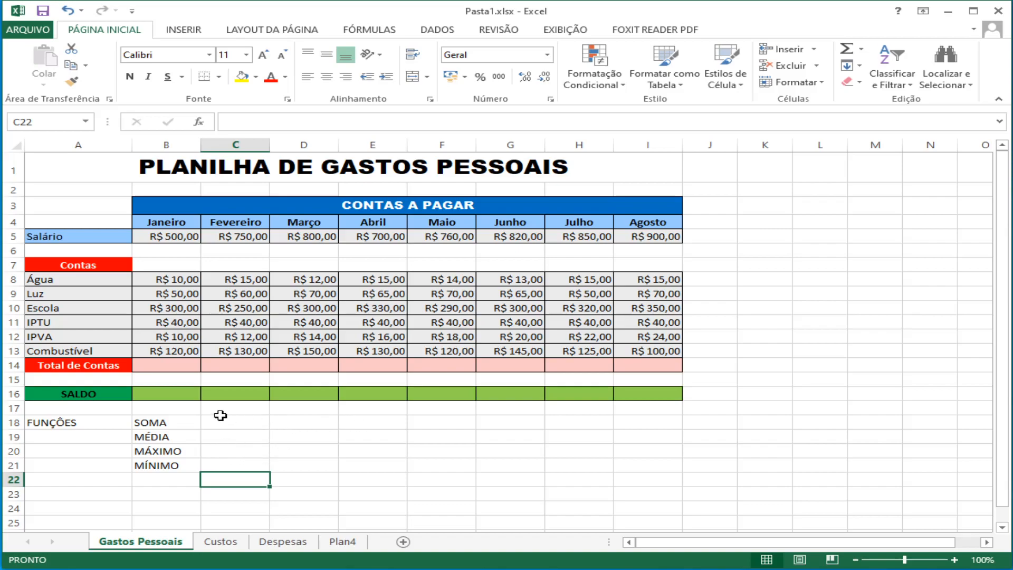
# Step: Insert a blank row above the FUNÇÕES row, at row 18
pyautogui.click(14, 423)
pyautogui.rightClick(15, 423)
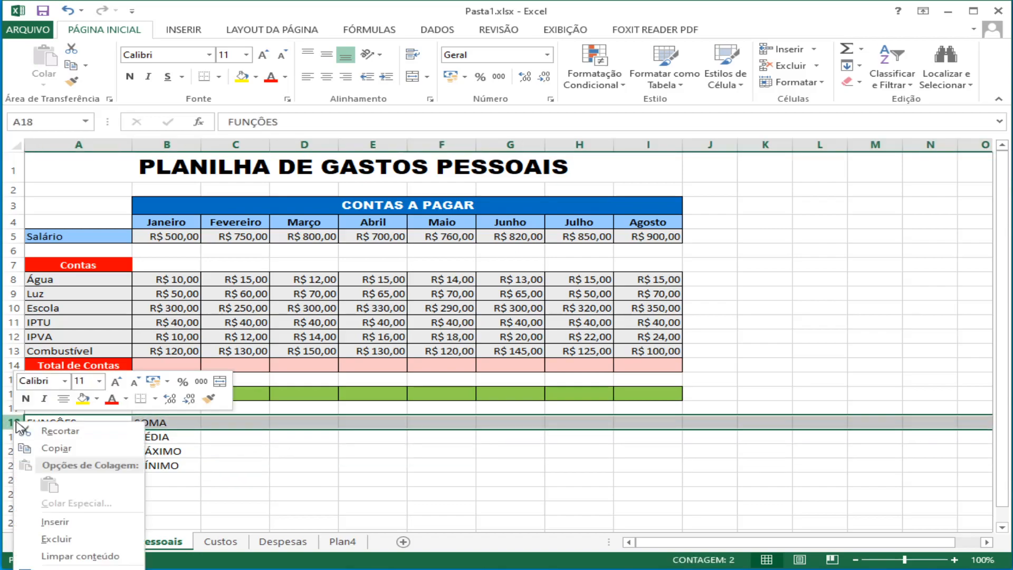
pyautogui.click(42, 522)
# Step: Enter the numbers 1, 2, 3, 4 and 5 across cells C18 to G18
pyautogui.click(219, 422)
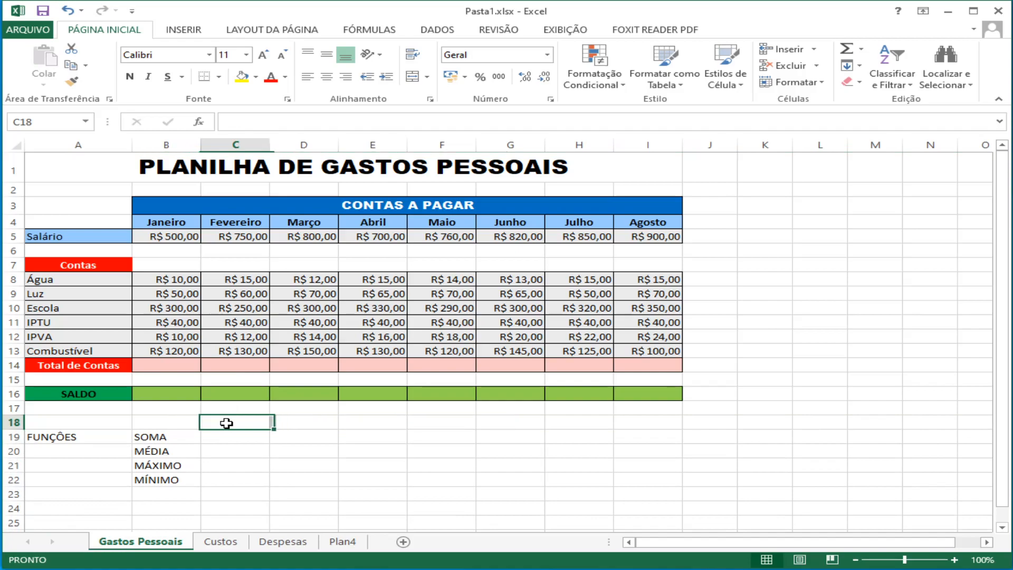
pyautogui.write('1')
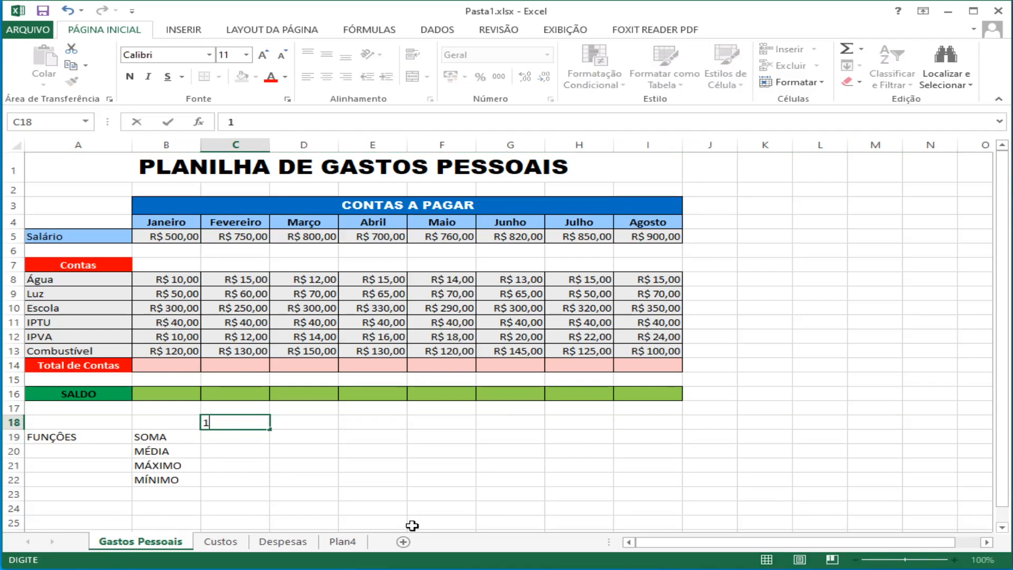
pyautogui.press('Tab')
pyautogui.write('2')
pyautogui.press('Tab')
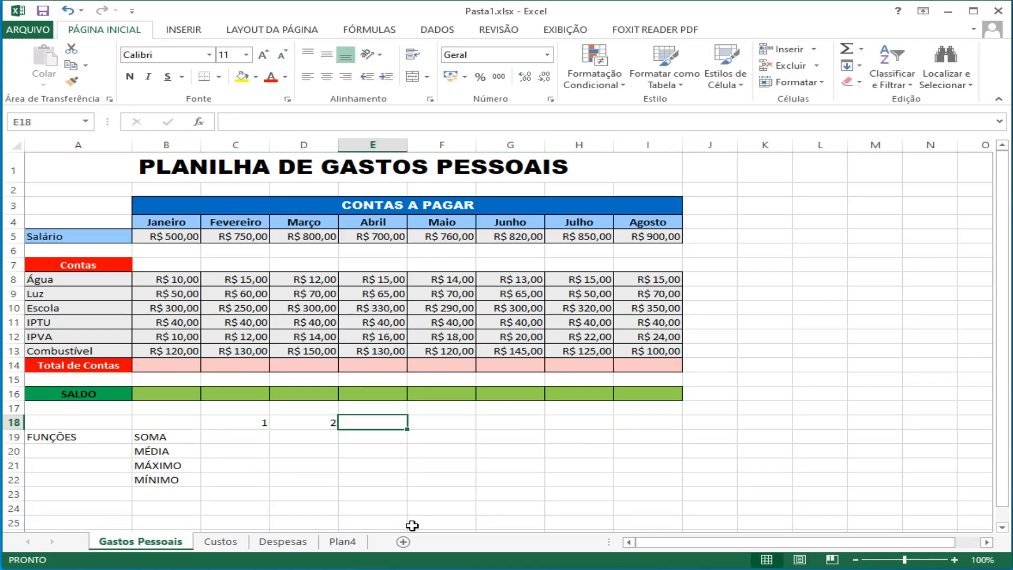
pyautogui.write('3')
pyautogui.press('Tab')
pyautogui.write('4')
pyautogui.press('Tab')
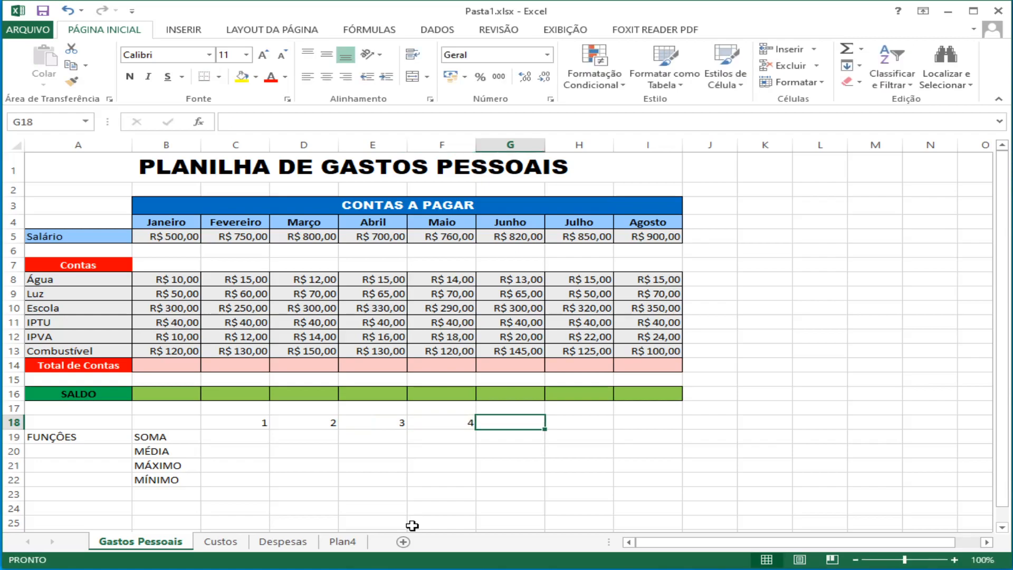
pyautogui.write('5')
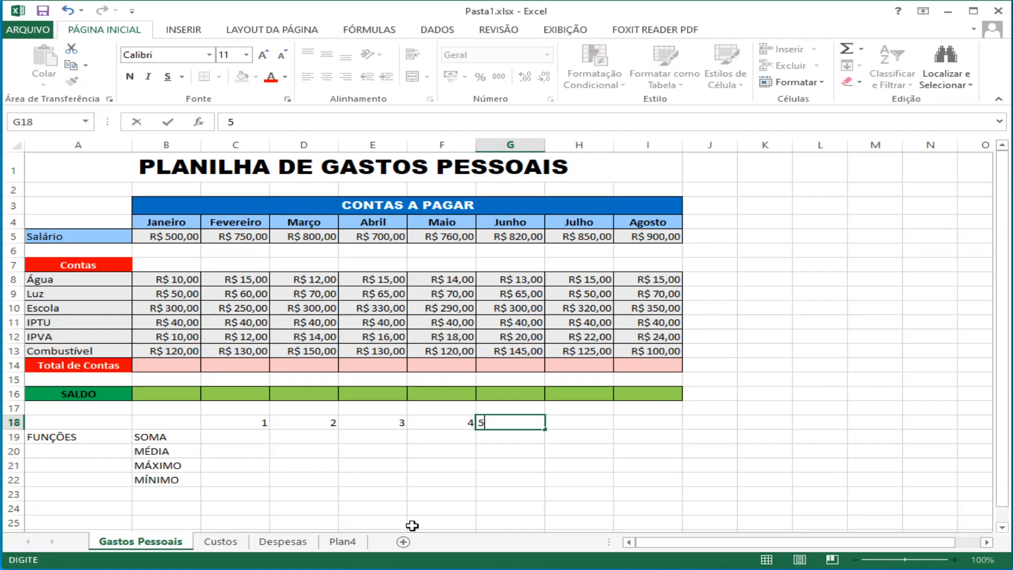
pyautogui.press('Return')
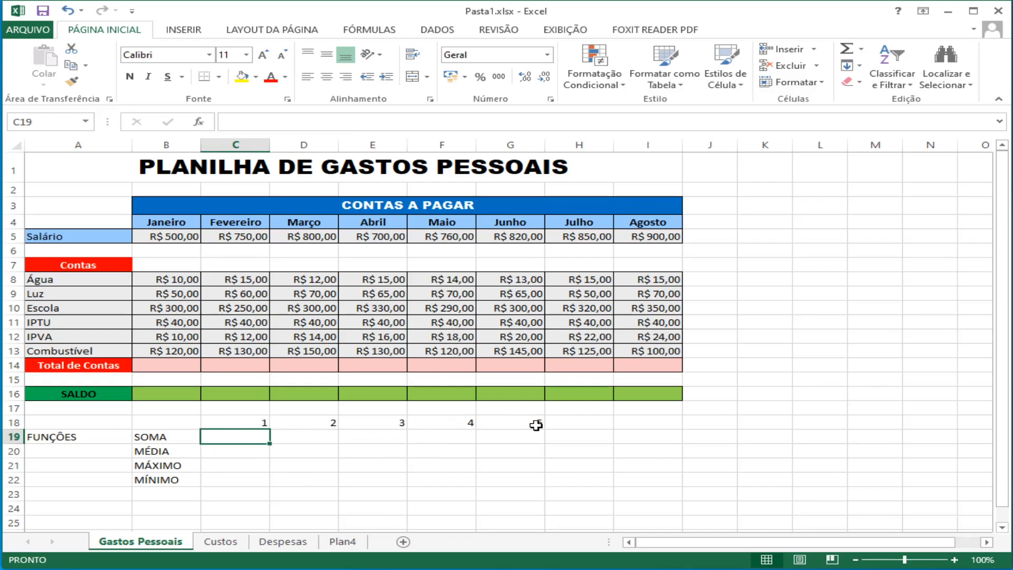
# Step: Enter the function =SOMA(C18:G18) in cell C19, beside the SOMA label
pyautogui.write('=')
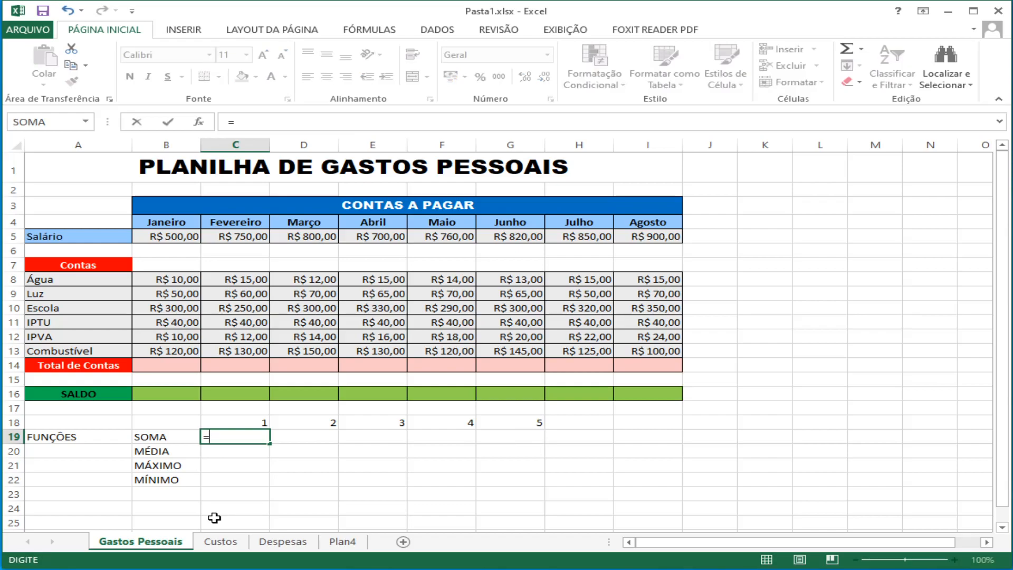
pyautogui.write('soma')
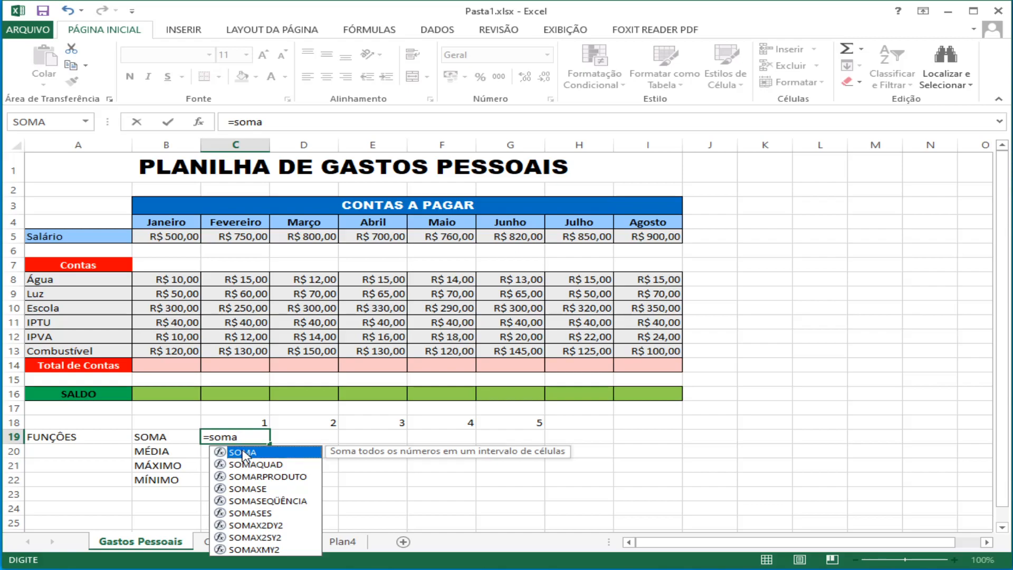
pyautogui.doubleClick(243, 455)
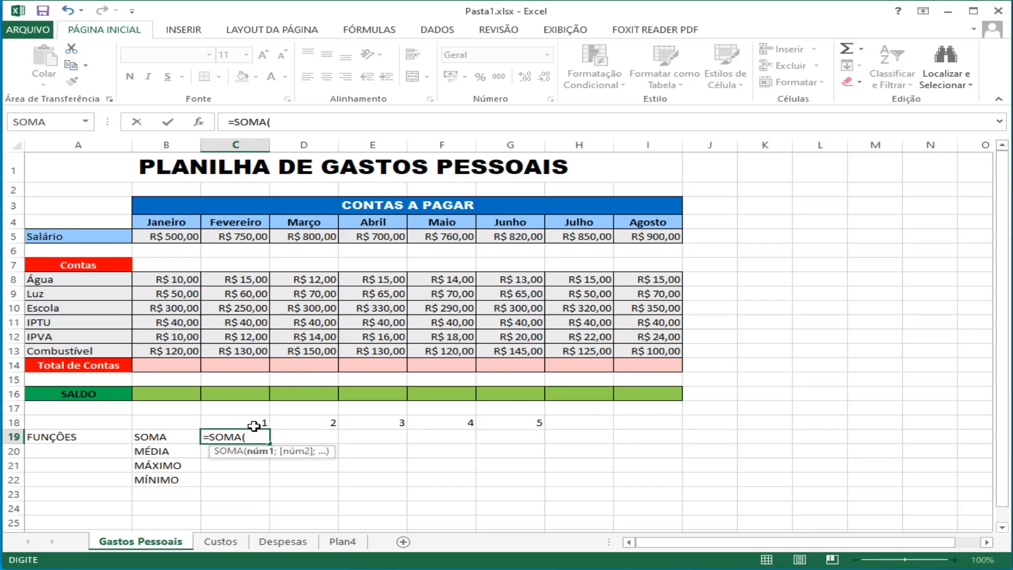
pyautogui.moveTo(261, 422); pyautogui.dragTo(504, 426)
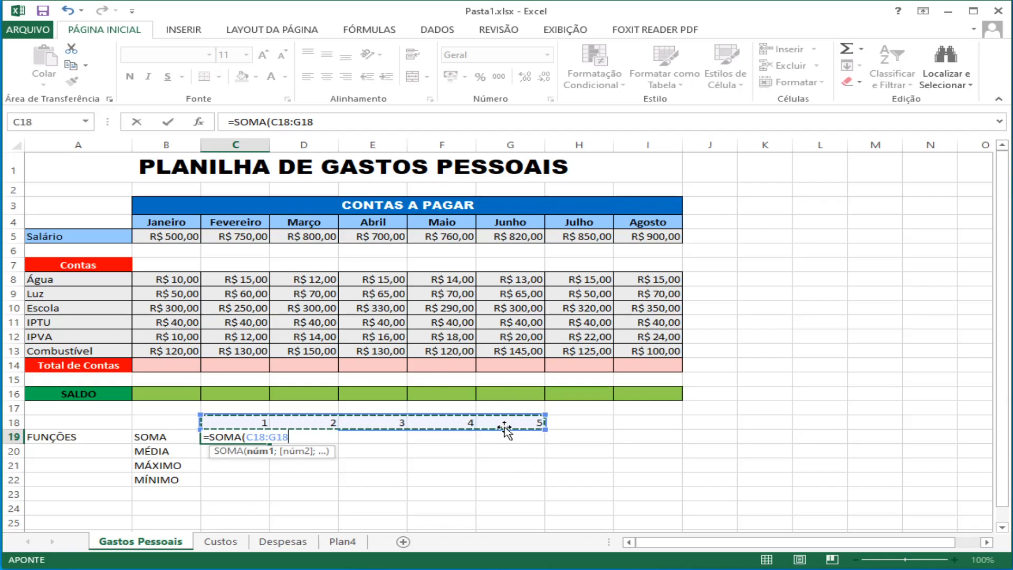
pyautogui.write(')')
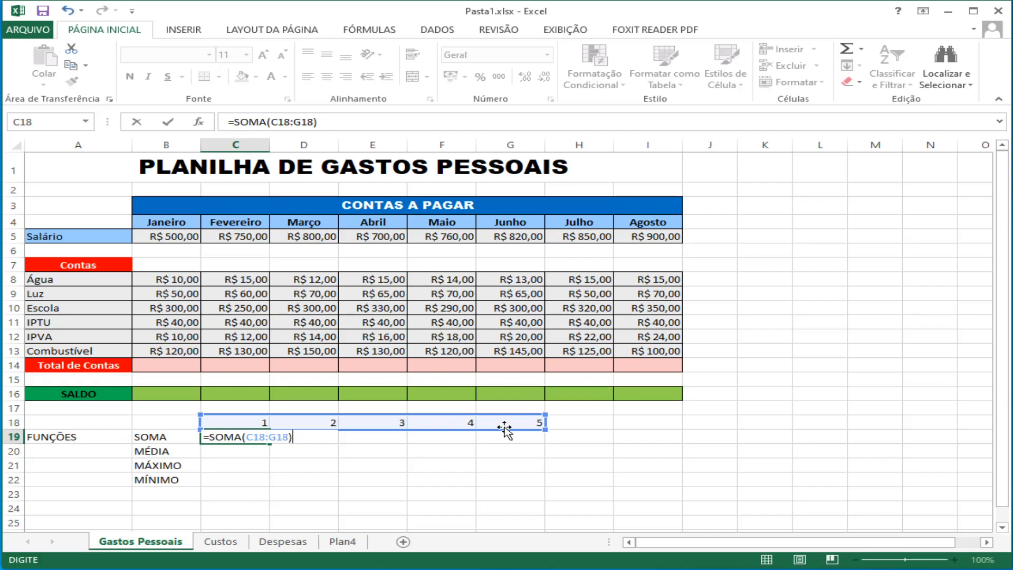
pyautogui.press('Return')
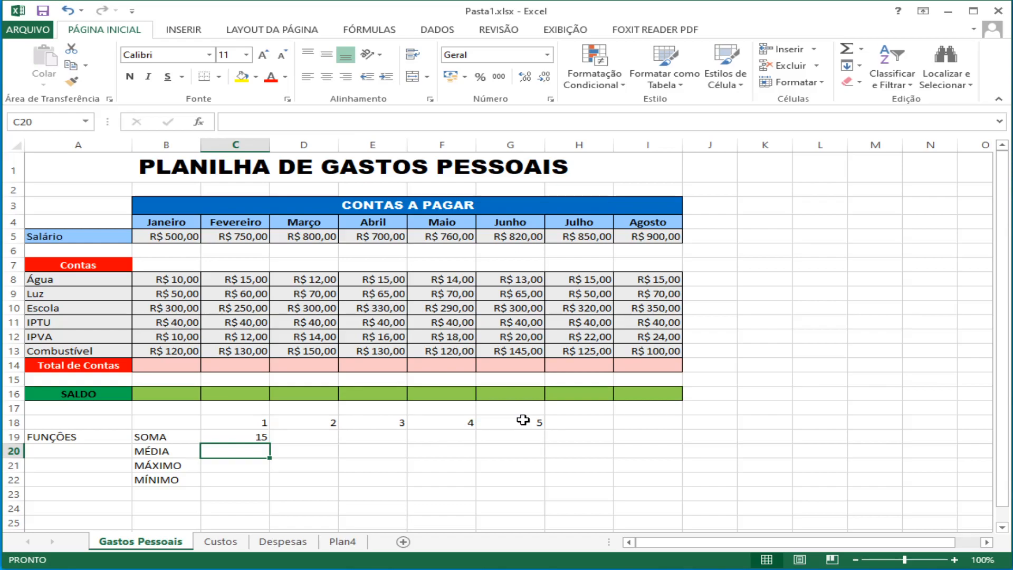
# Step: Enter the function =MÉDIA(C18:G18) in cell C20, beside the MÉDIA label
pyautogui.write('=m')
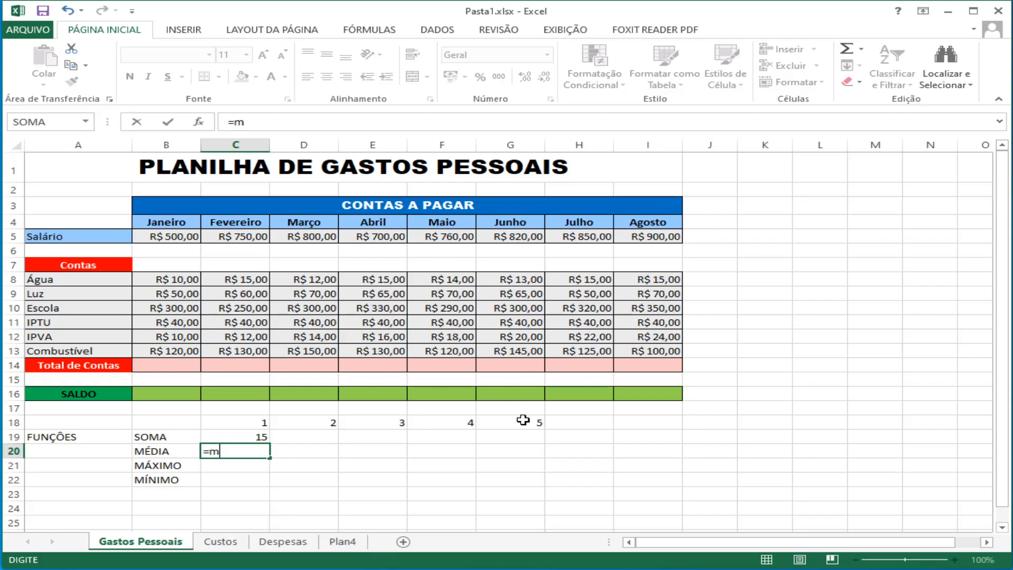
pyautogui.write('é')
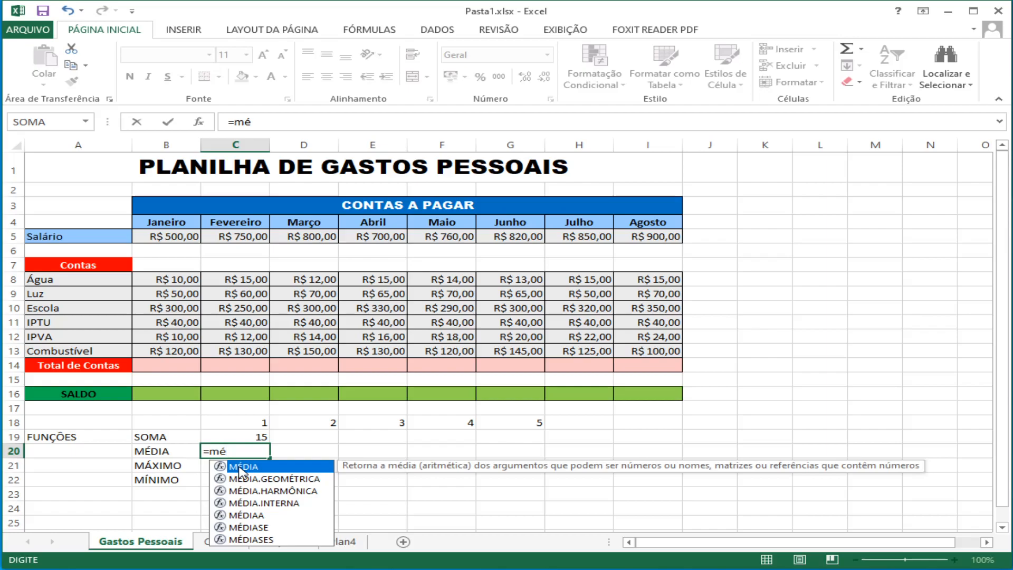
pyautogui.doubleClick(240, 467)
pyautogui.moveTo(259, 422); pyautogui.dragTo(506, 427)
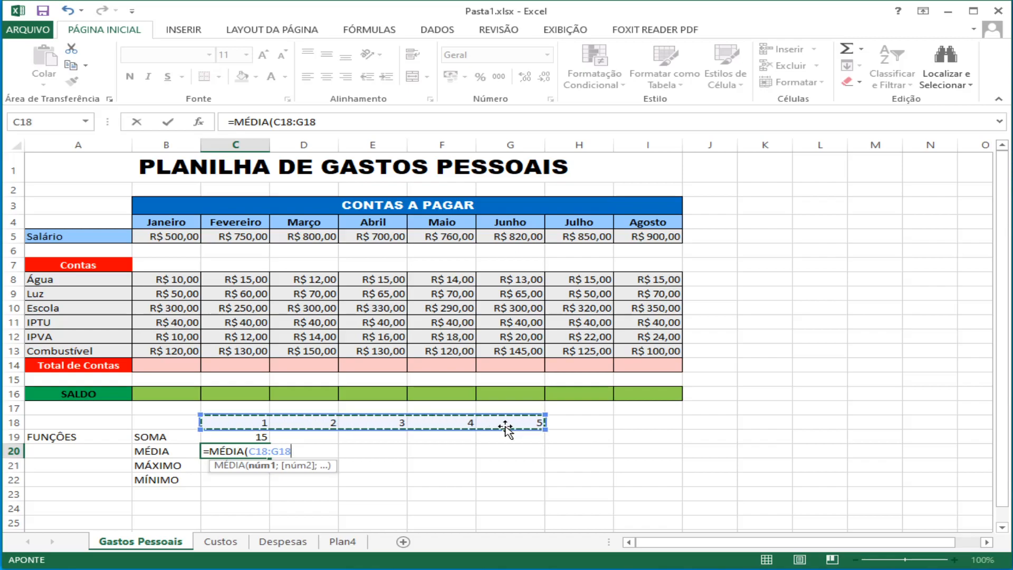
pyautogui.write(')')
pyautogui.press('Return')
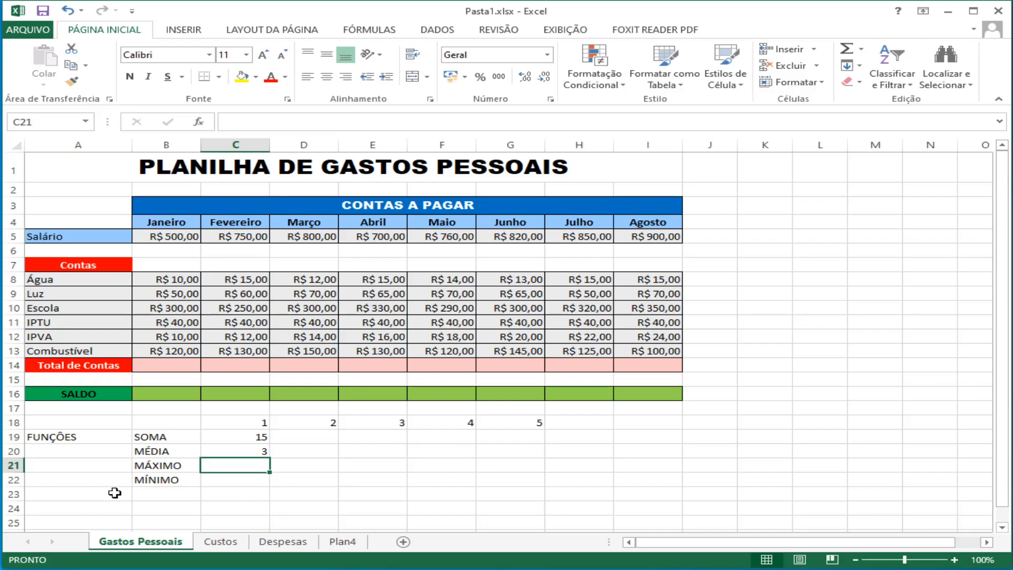
# Step: Enter the function =MÁXIMO(C18:G18) in cell C21, beside the MÁXIMO label
pyautogui.write('=m')
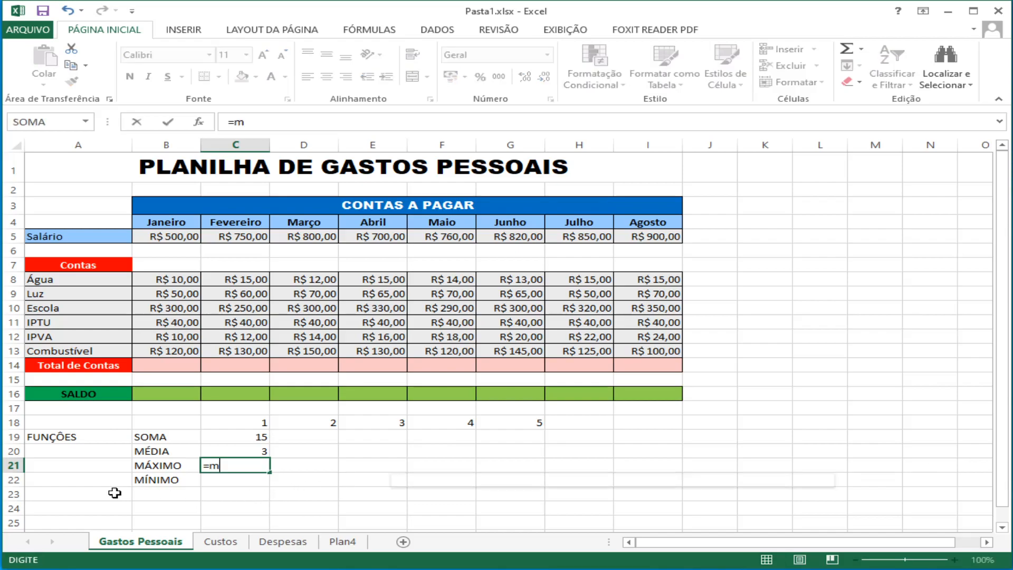
pyautogui.write('á')
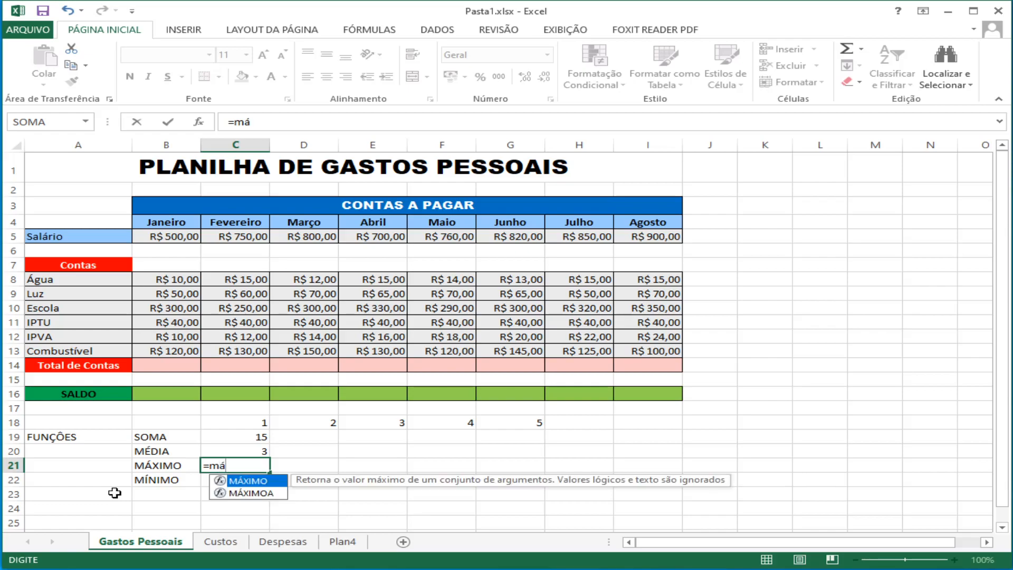
pyautogui.doubleClick(246, 481)
pyautogui.moveTo(253, 421); pyautogui.dragTo(505, 422)
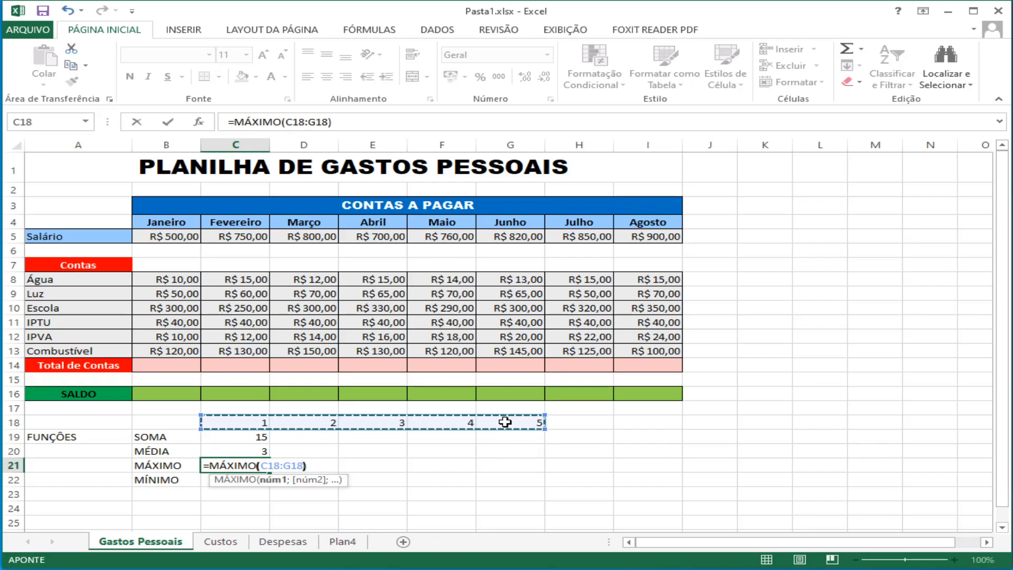
pyautogui.press('Return')
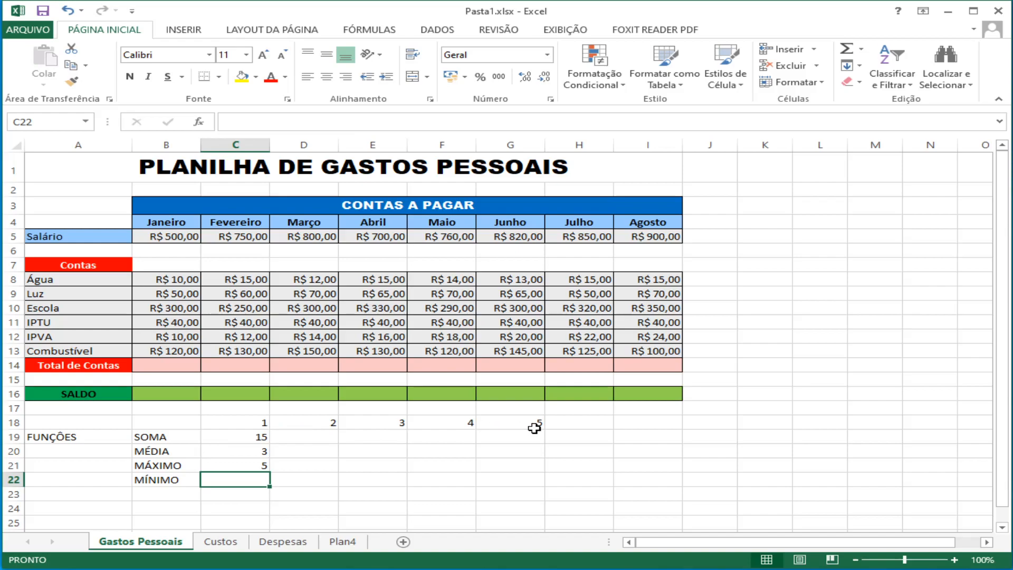
# Step: Enter the function =MÍNIMO(C18:G18) in cell C22, beside the MÍNIMO label
pyautogui.write('=mi')
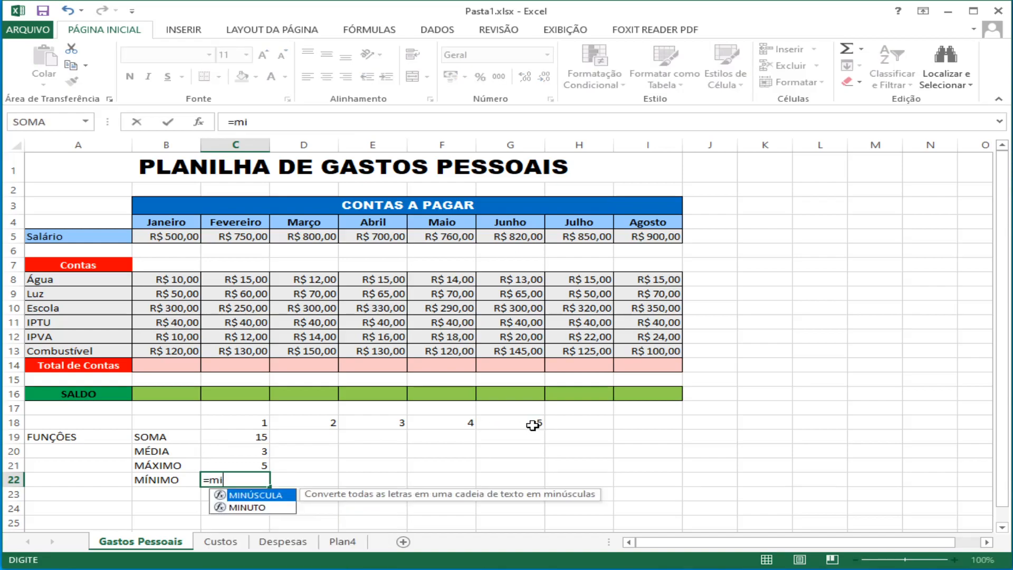
pyautogui.press('BackSpace')
pyautogui.write('í')
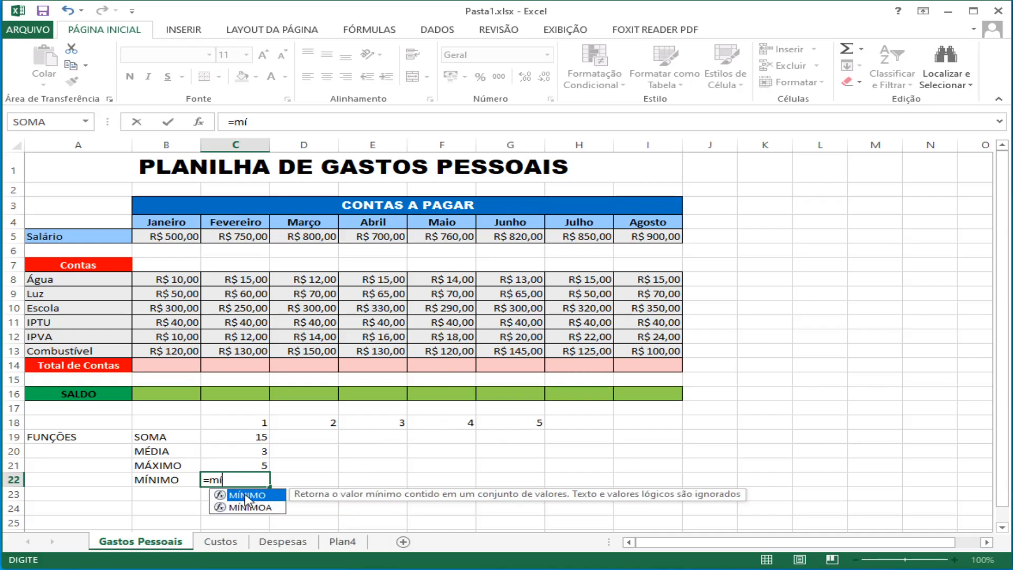
pyautogui.doubleClick(245, 496)
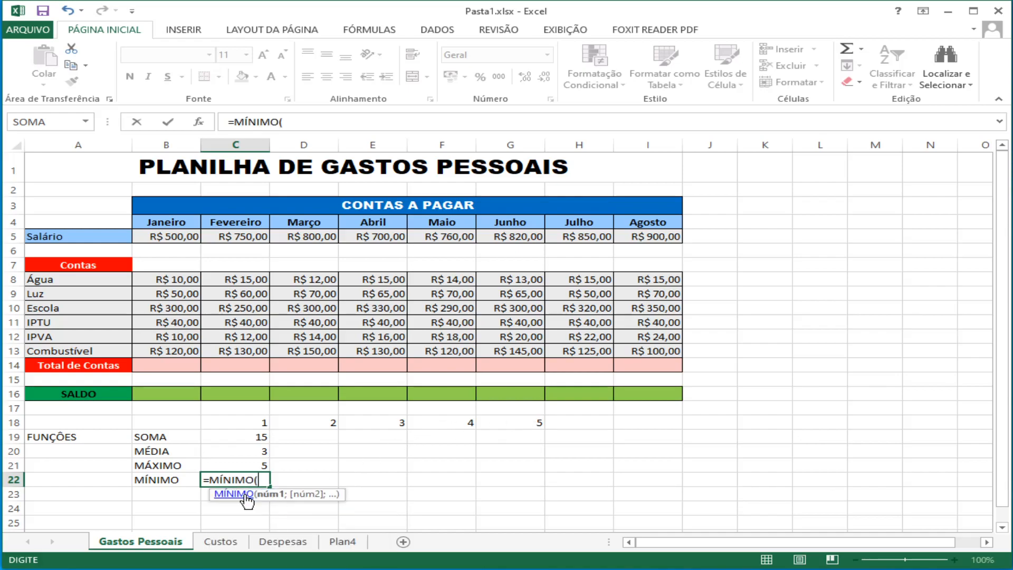
pyautogui.moveTo(262, 423); pyautogui.dragTo(507, 425)
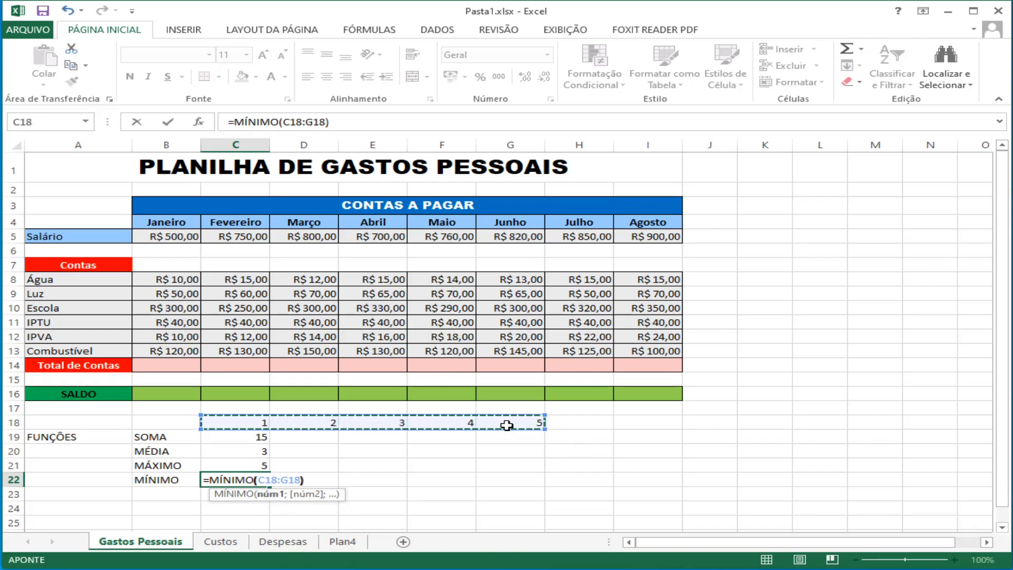
pyautogui.press('Return')
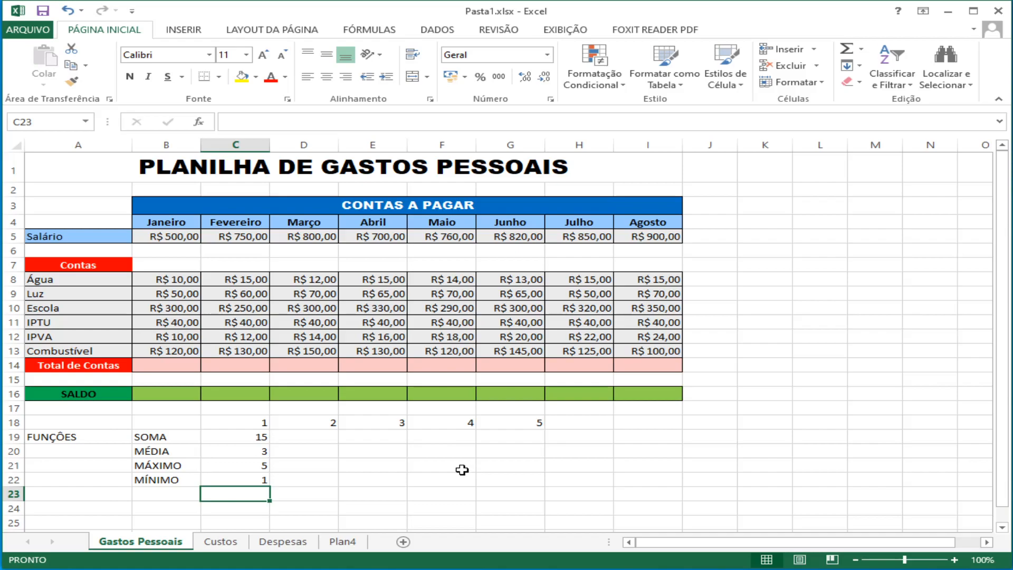
pyautogui.moveTo(163, 364); pyautogui.dragTo(625, 364)
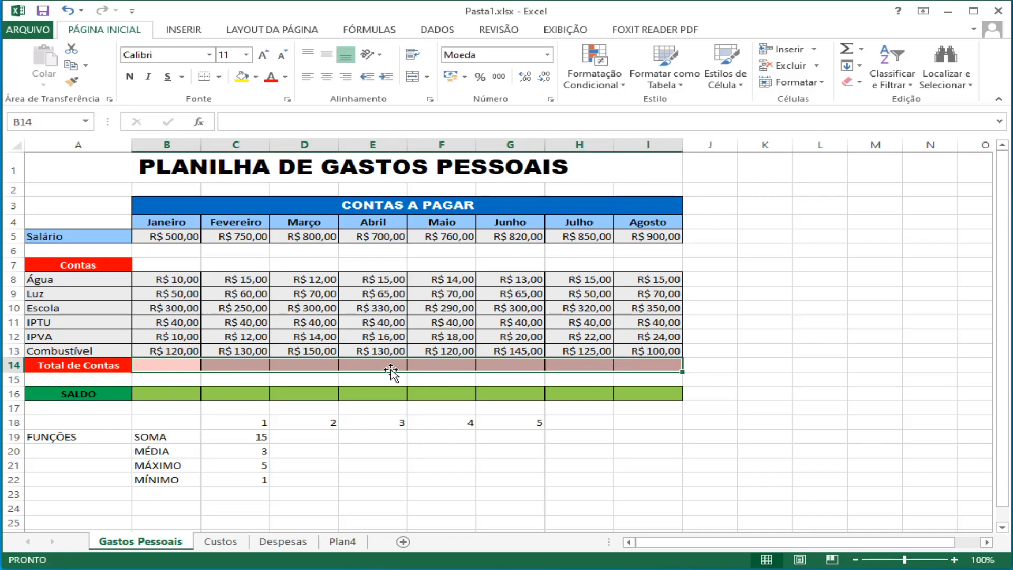
pyautogui.click(168, 364)
pyautogui.click(227, 364)
pyautogui.click(293, 364)
pyautogui.click(372, 364)
pyautogui.click(182, 364)
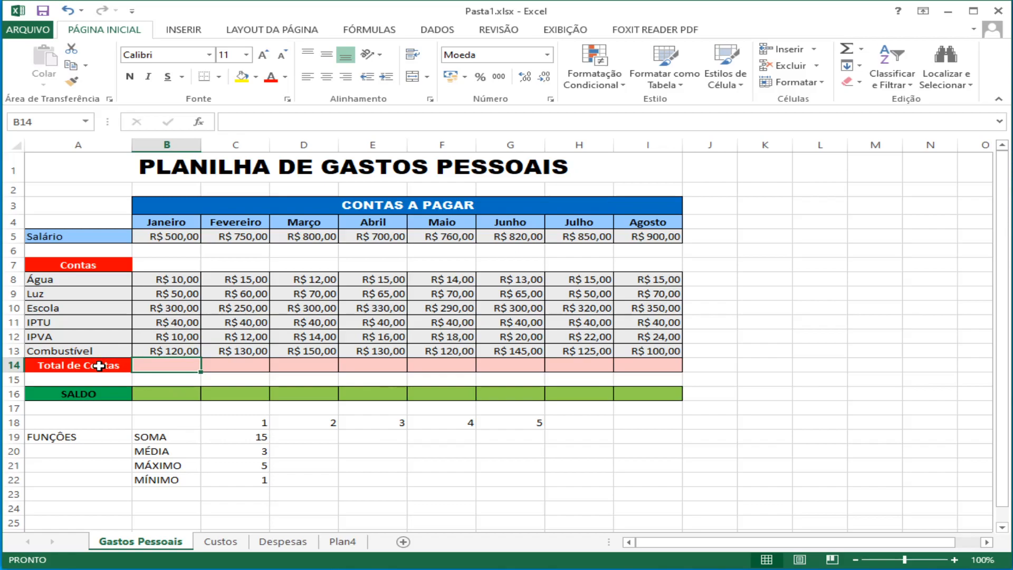
pyautogui.moveTo(169, 278); pyautogui.dragTo(167, 349)
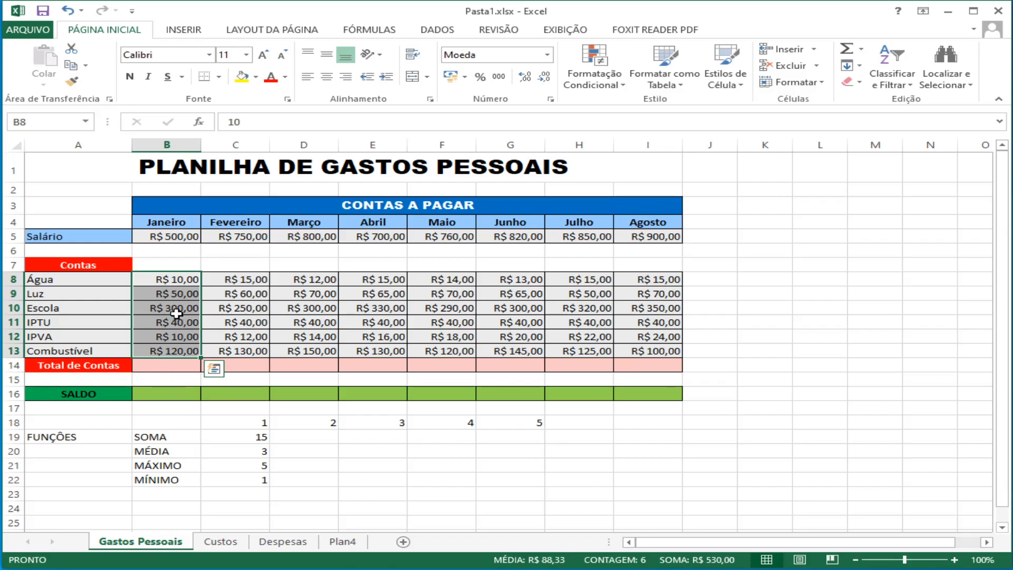
# Step: Total the January bills in cell B14 with the addition formula =B8+B9+B10+B11+B12+B13
pyautogui.click(164, 367)
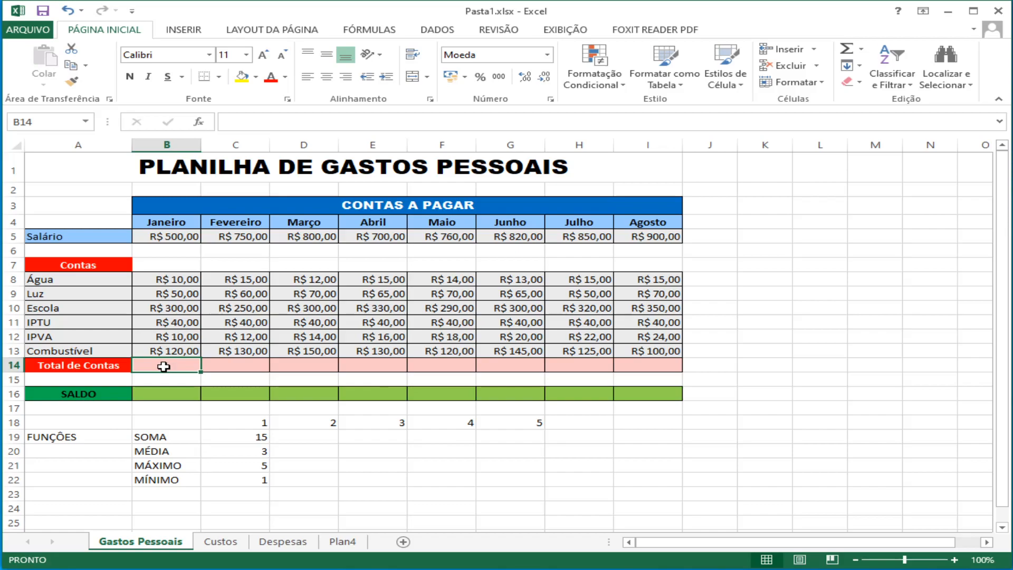
pyautogui.write('=')
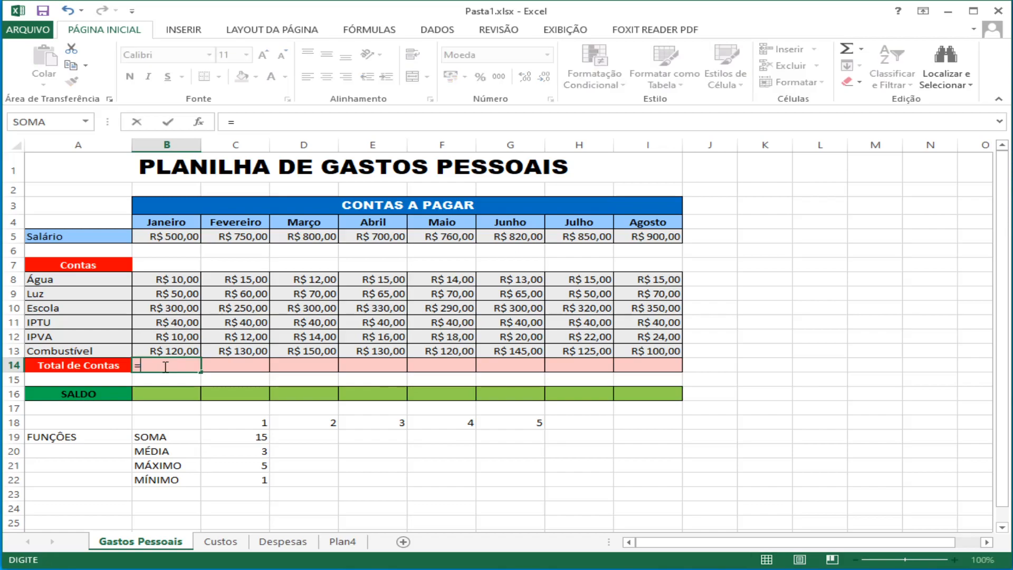
pyautogui.click(178, 280)
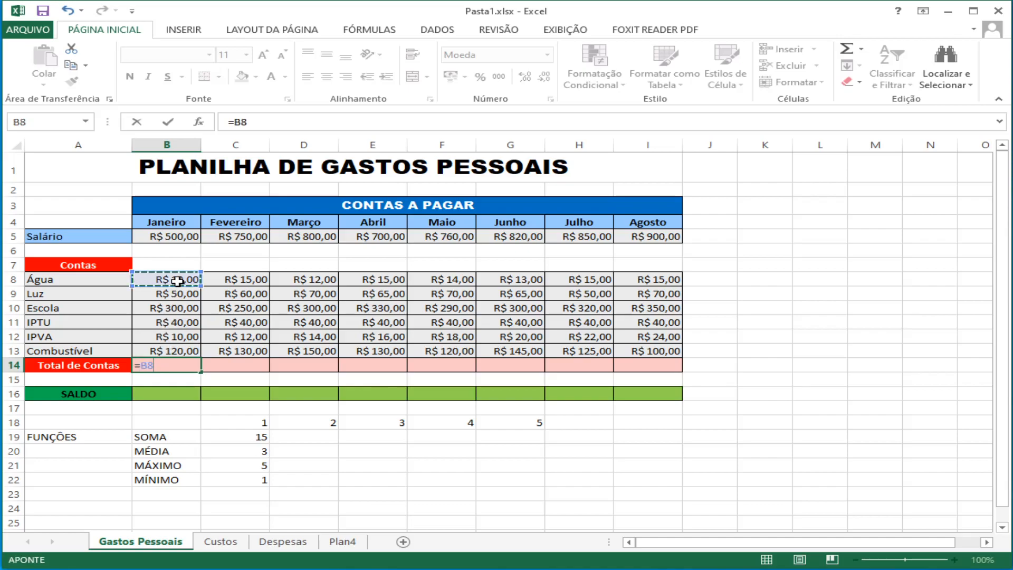
pyautogui.write('+')
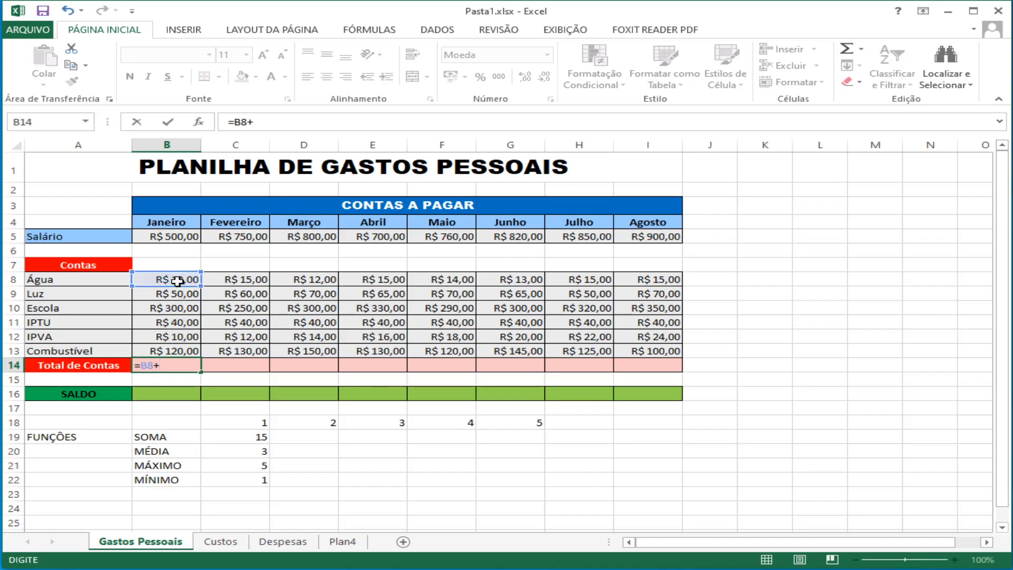
pyautogui.click(177, 294)
pyautogui.write('+')
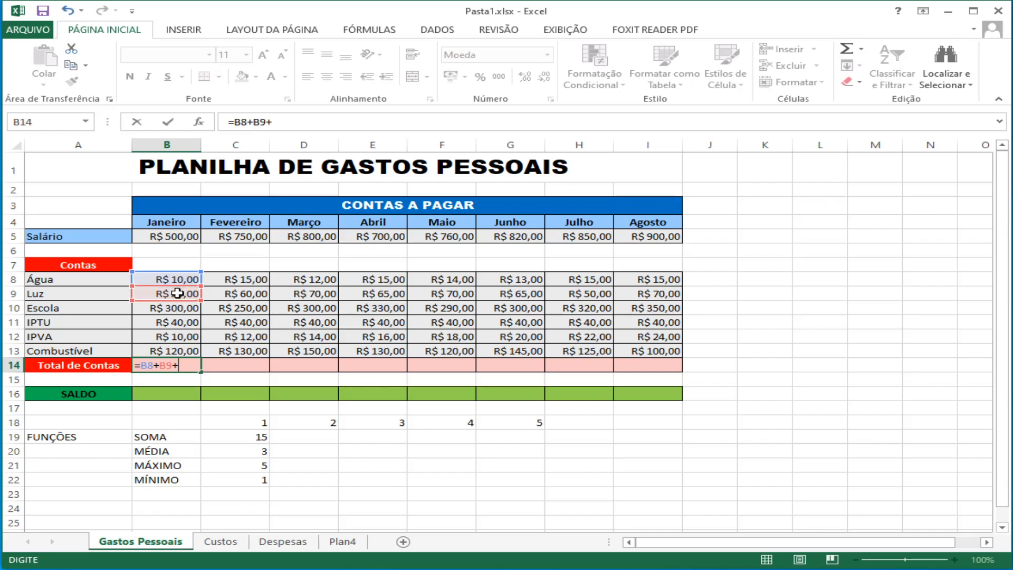
pyautogui.click(180, 309)
pyautogui.write('+')
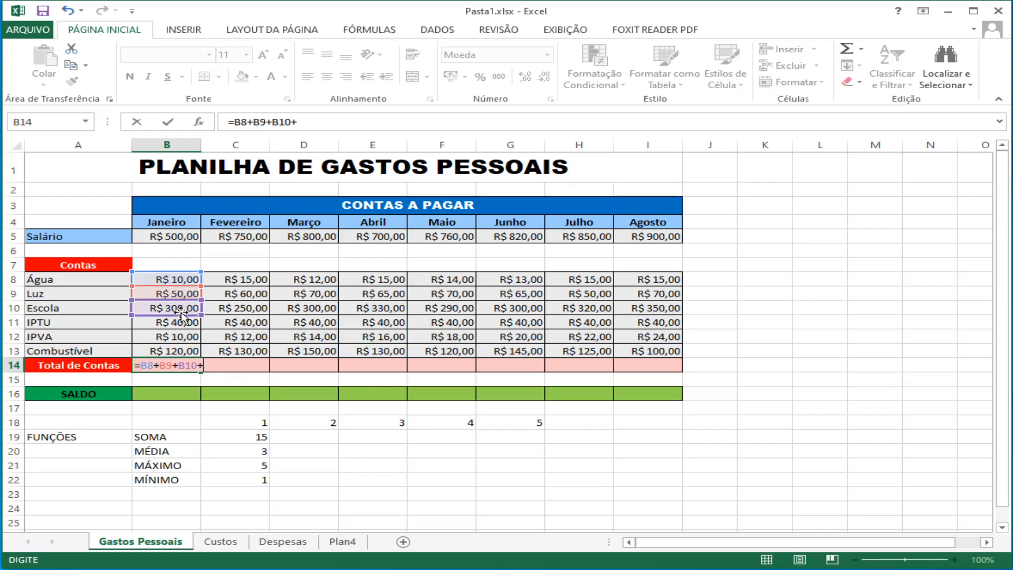
pyautogui.click(176, 323)
pyautogui.write('+')
pyautogui.click(179, 338)
pyautogui.write('+')
pyautogui.click(173, 350)
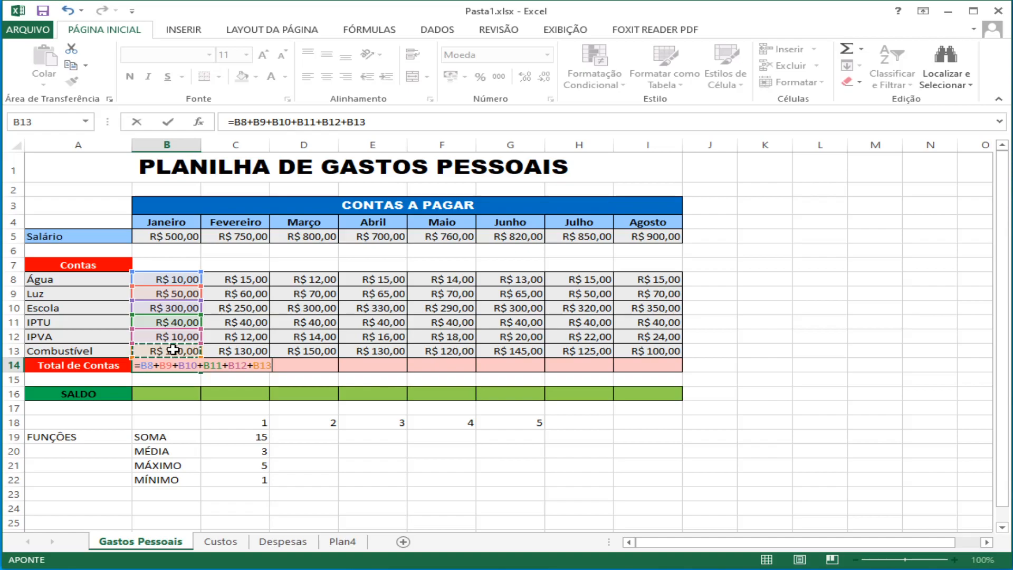
pyautogui.press('Return')
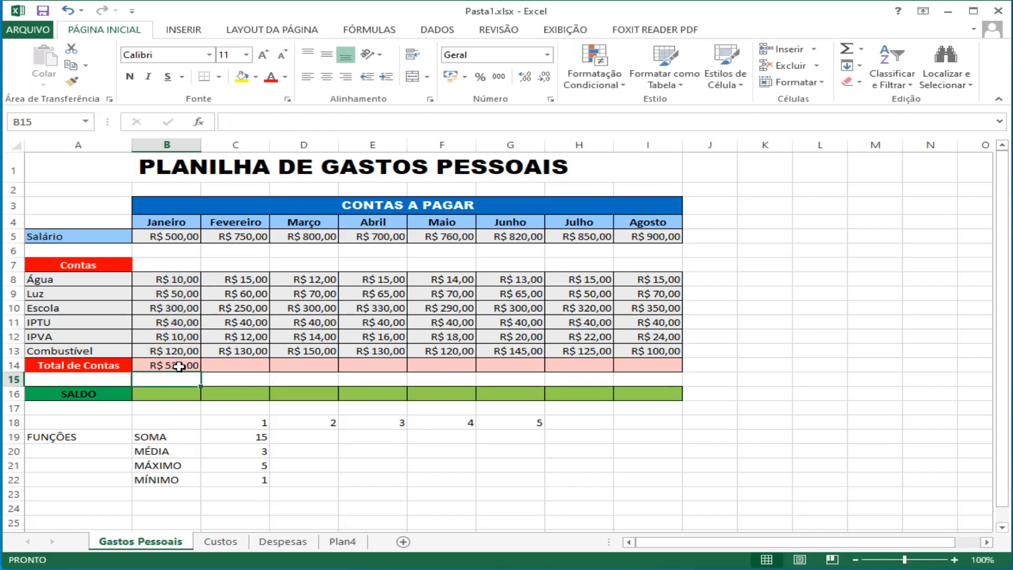
# Step: Total the February bills in cell C14 with the function =SOMA(C8:C13)
pyautogui.click(237, 366)
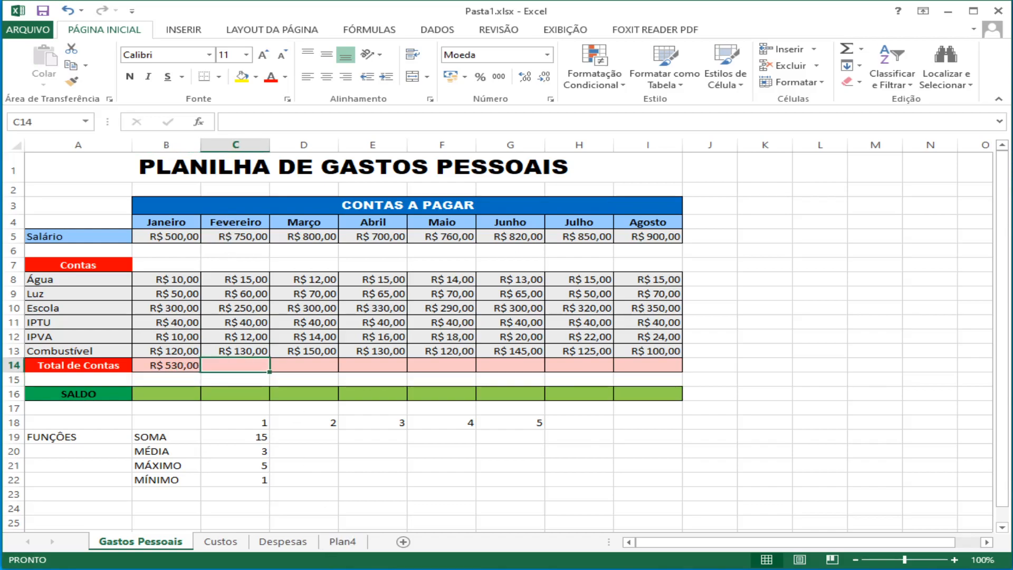
pyautogui.write('=')
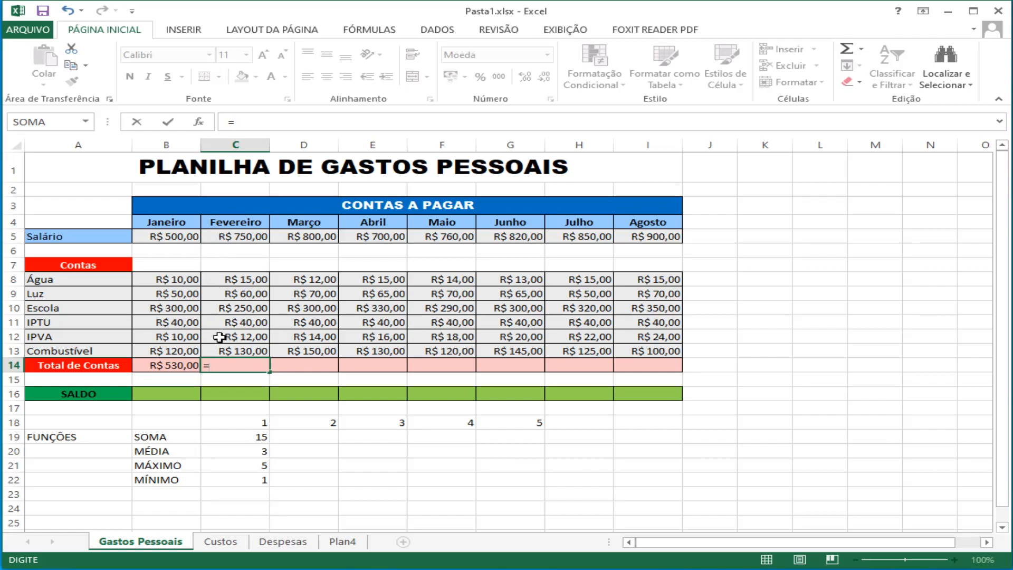
pyautogui.write('soma')
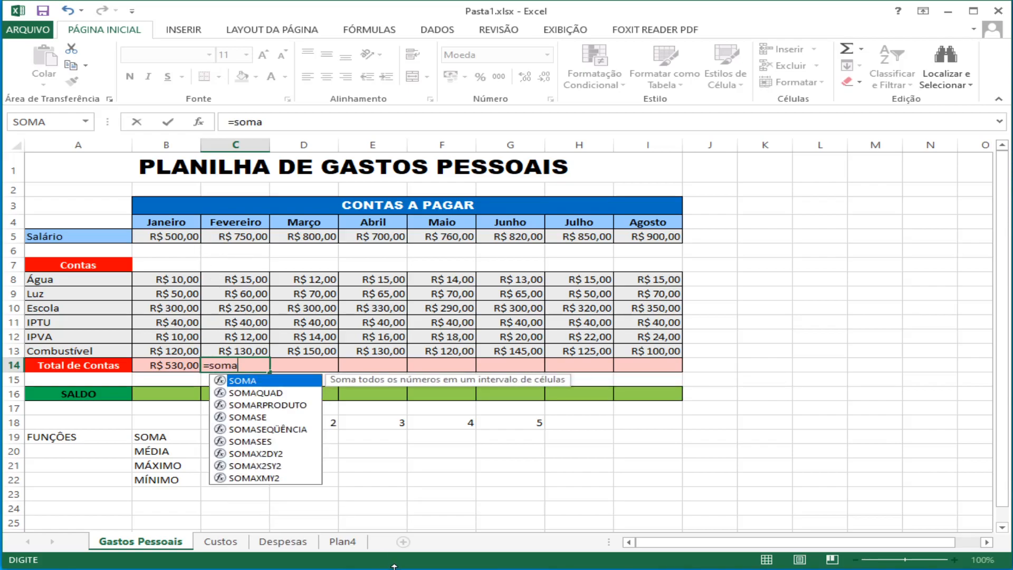
pyautogui.write('(')
pyautogui.moveTo(239, 279); pyautogui.dragTo(236, 346)
pyautogui.write(')')
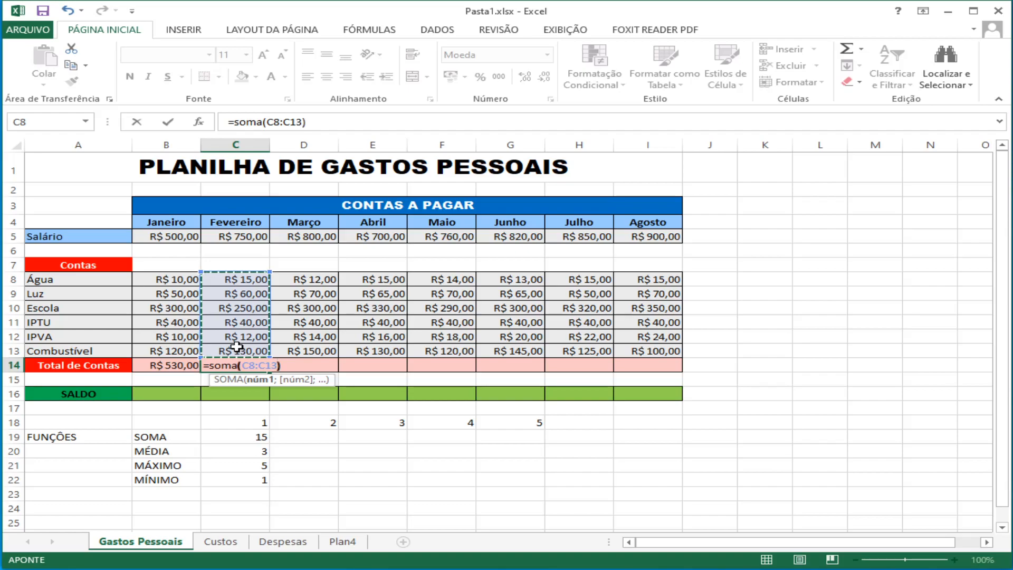
pyautogui.press('Return')
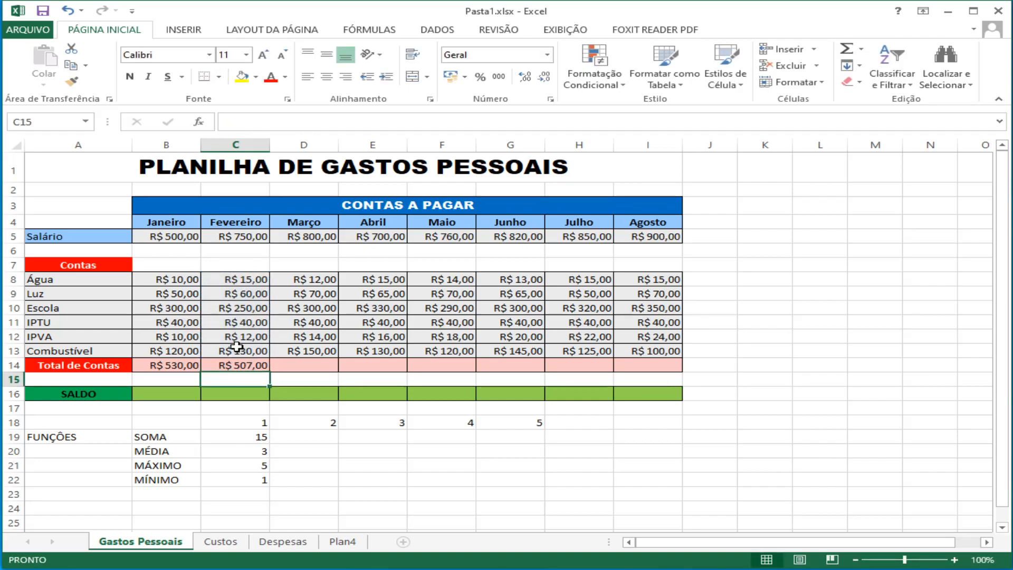
# Step: Compare the January and February formulas in the Total de Contas row, cells B14 and C14
pyautogui.click(158, 365)
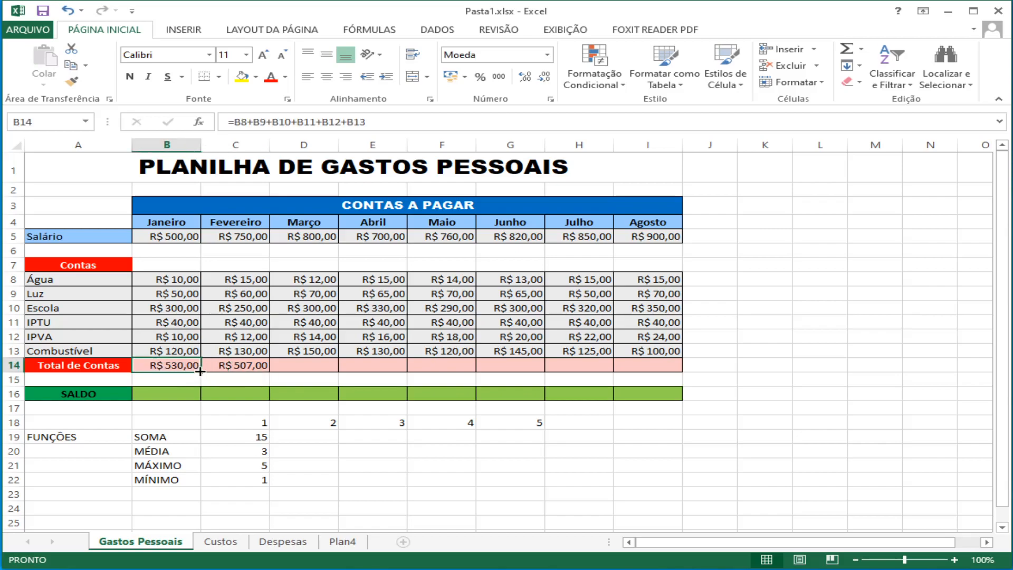
pyautogui.click(232, 364)
pyautogui.click(179, 368)
pyautogui.click(233, 366)
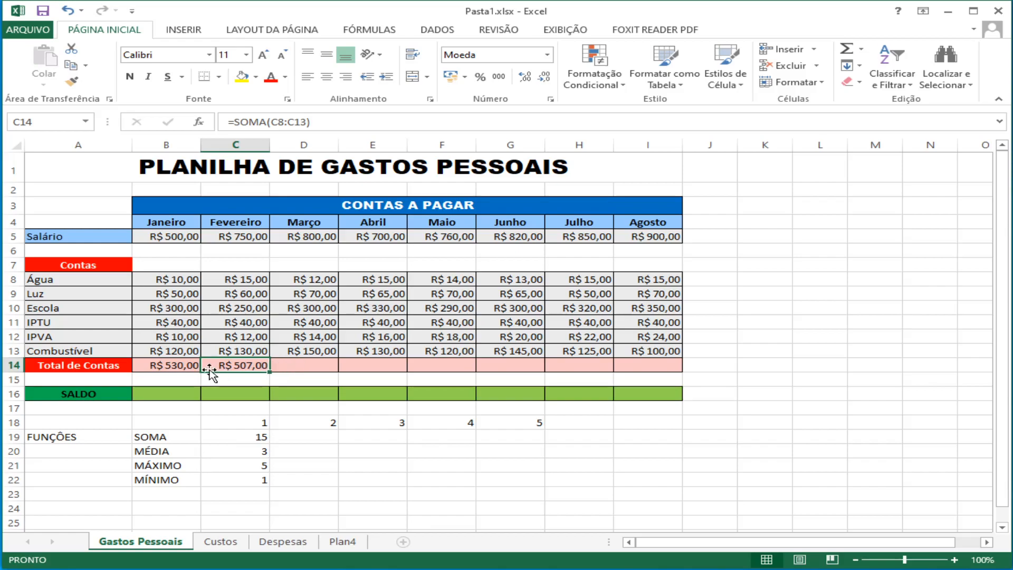
pyautogui.click(164, 365)
pyautogui.click(213, 366)
pyautogui.click(185, 368)
pyautogui.click(213, 368)
pyautogui.click(285, 366)
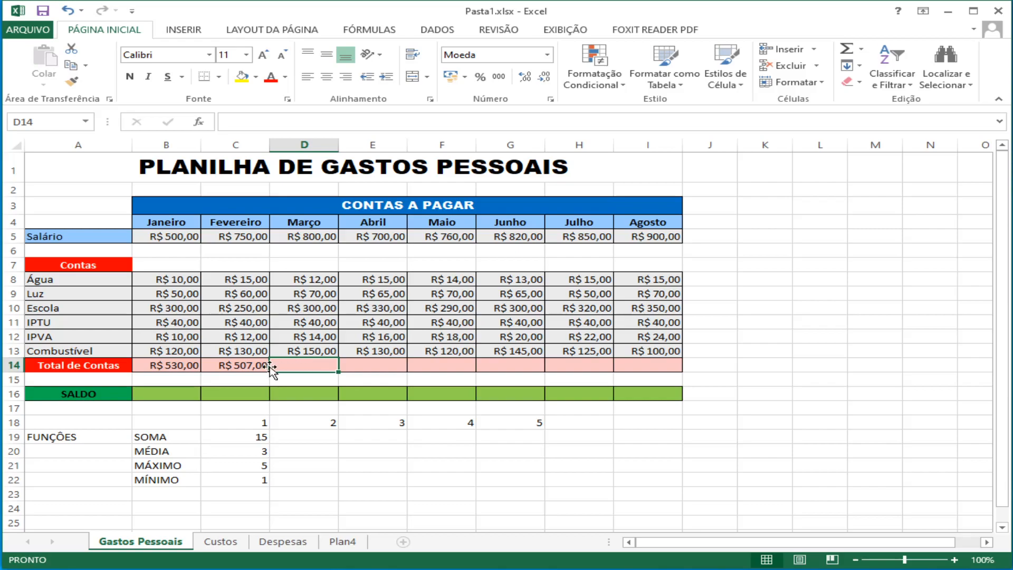
pyautogui.click(240, 366)
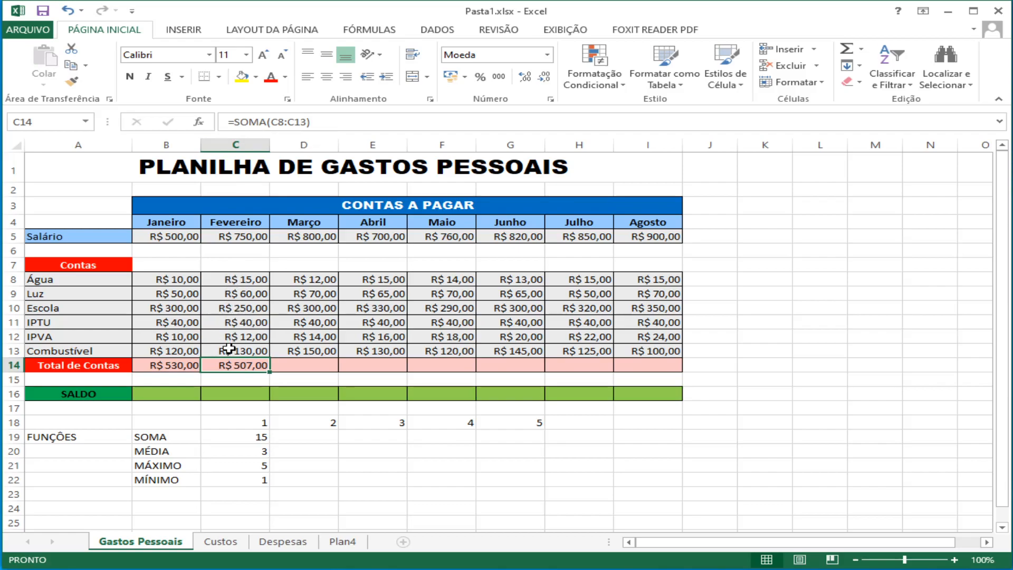
pyautogui.click(321, 366)
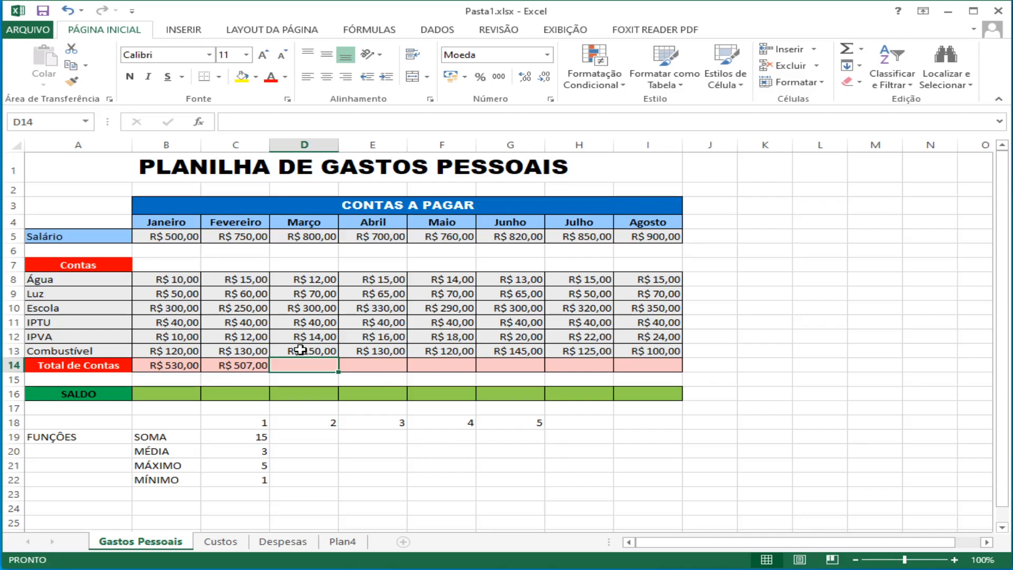
pyautogui.click(237, 365)
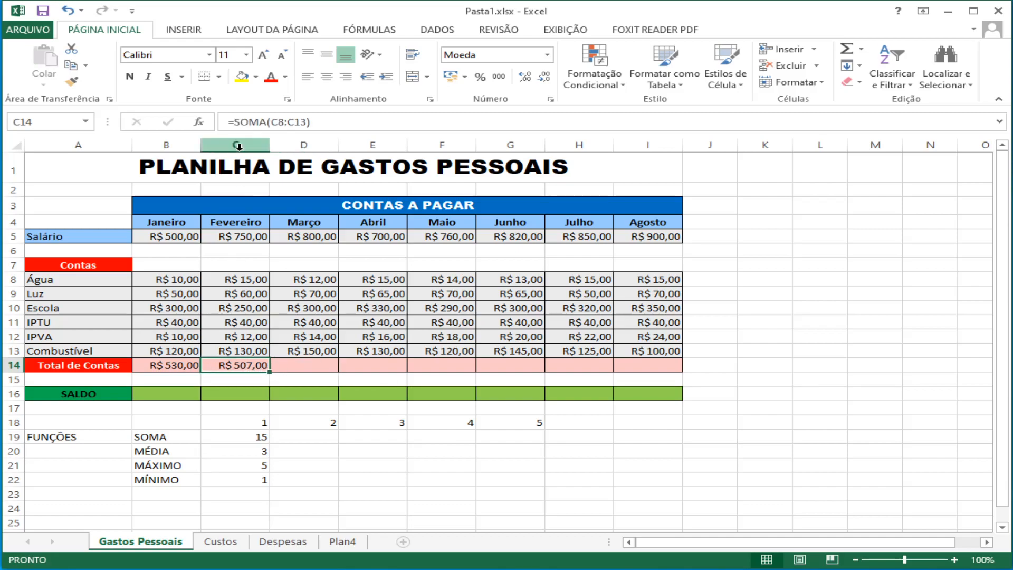
pyautogui.click(230, 123)
pyautogui.moveTo(230, 122); pyautogui.dragTo(316, 117)
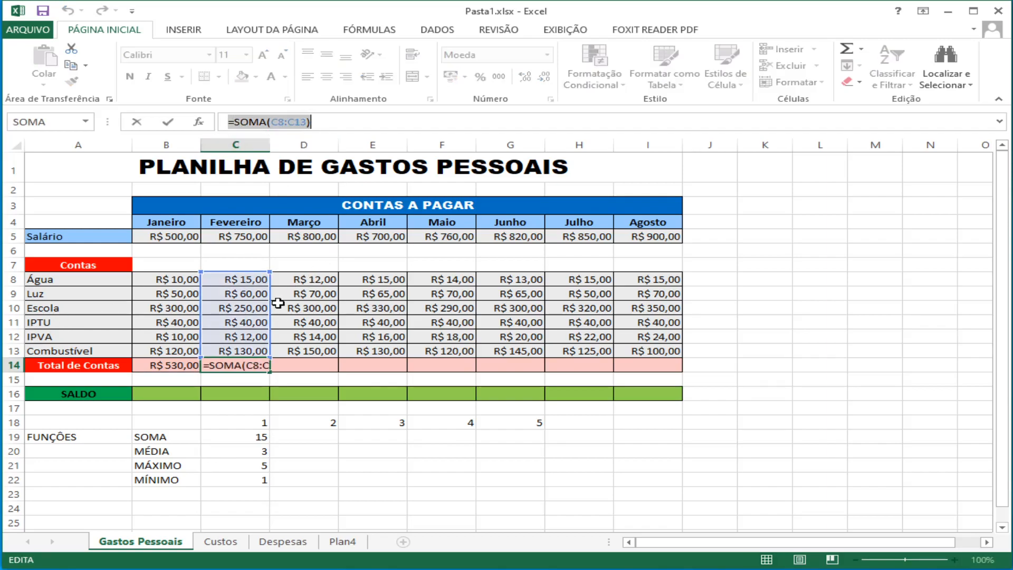
pyautogui.write('=')
pyautogui.click(267, 380)
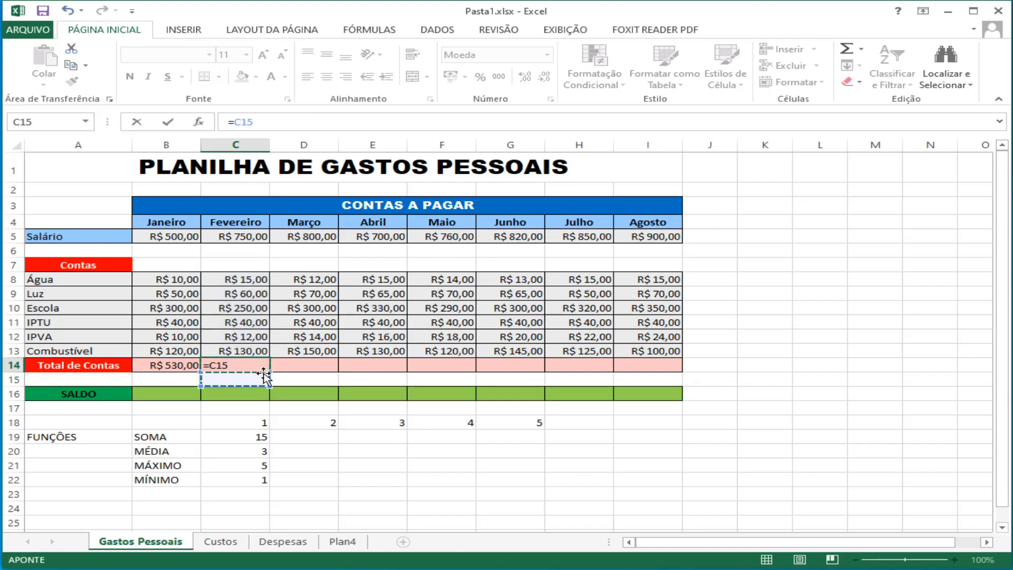
pyautogui.press('Escape')
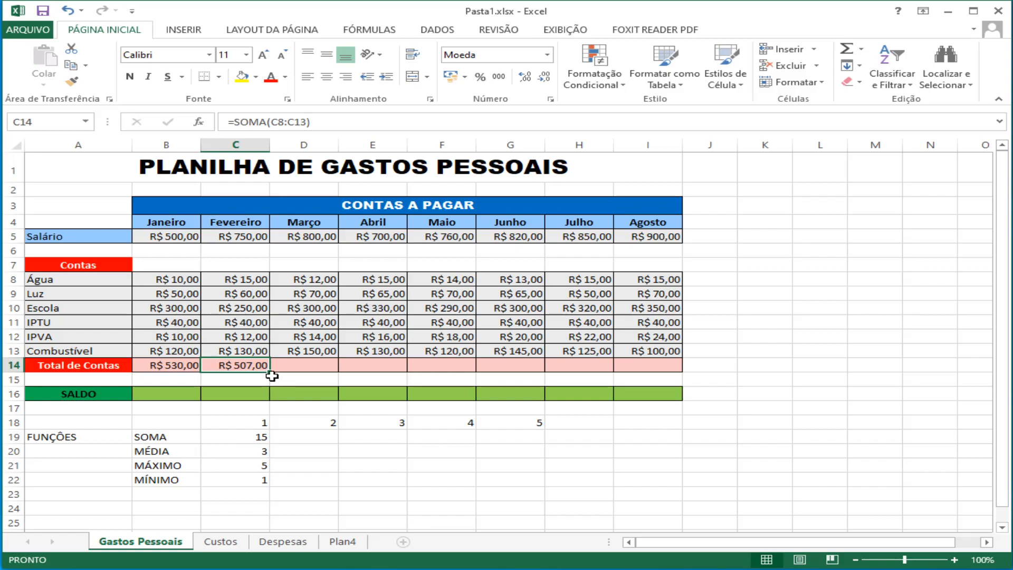
# Step: Fill the February SOMA formula across the Total de Contas row from D14 to I14, and check the March and May formulas
pyautogui.moveTo(273, 374); pyautogui.dragTo(658, 374)
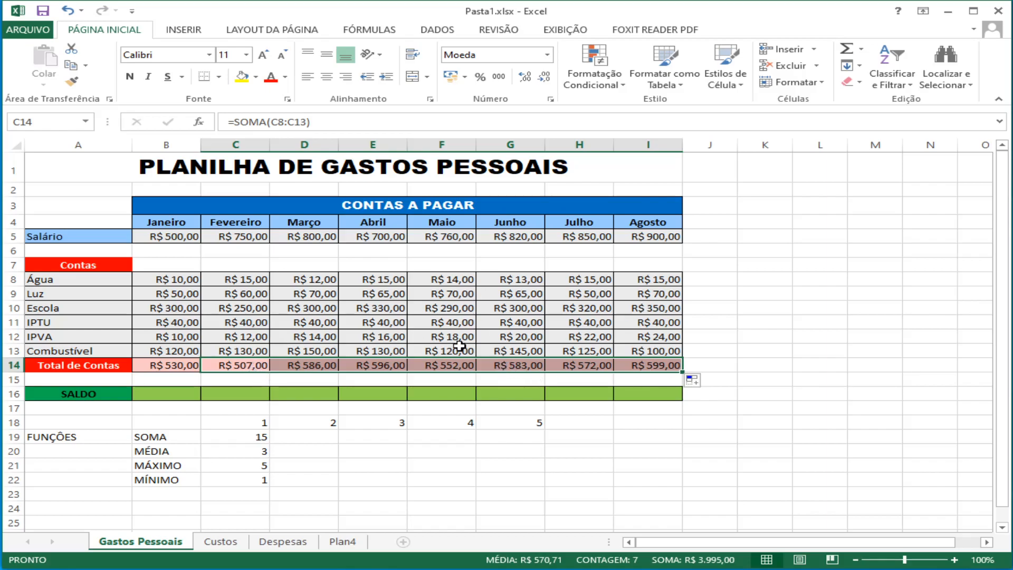
pyautogui.click(539, 334)
pyautogui.click(315, 363)
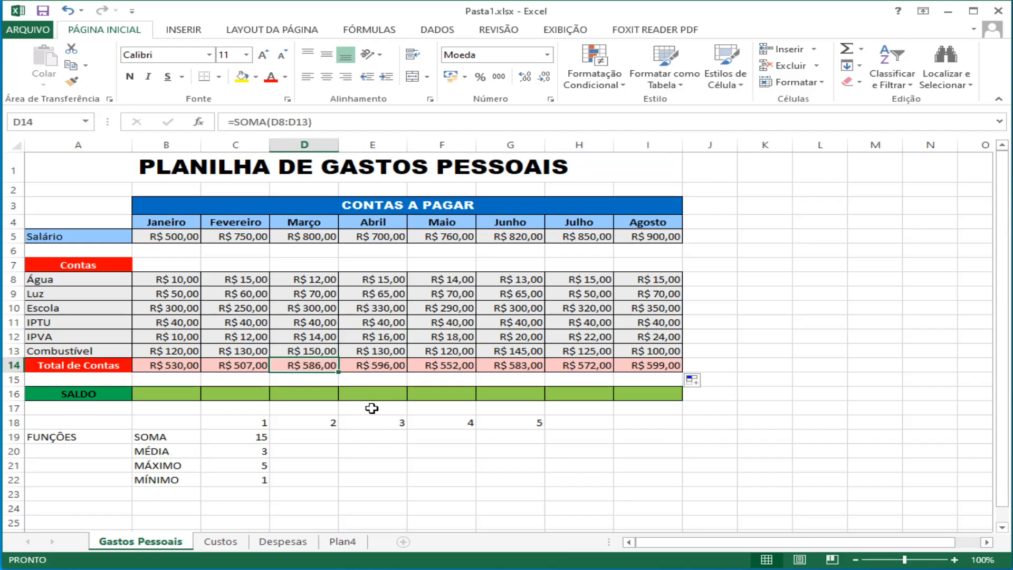
pyautogui.click(319, 122)
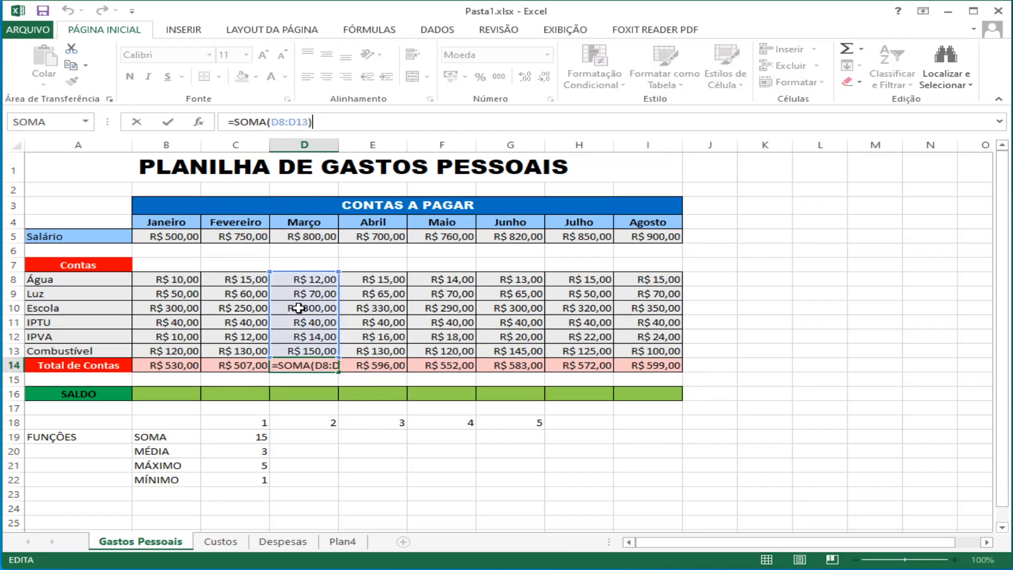
pyautogui.click(445, 364)
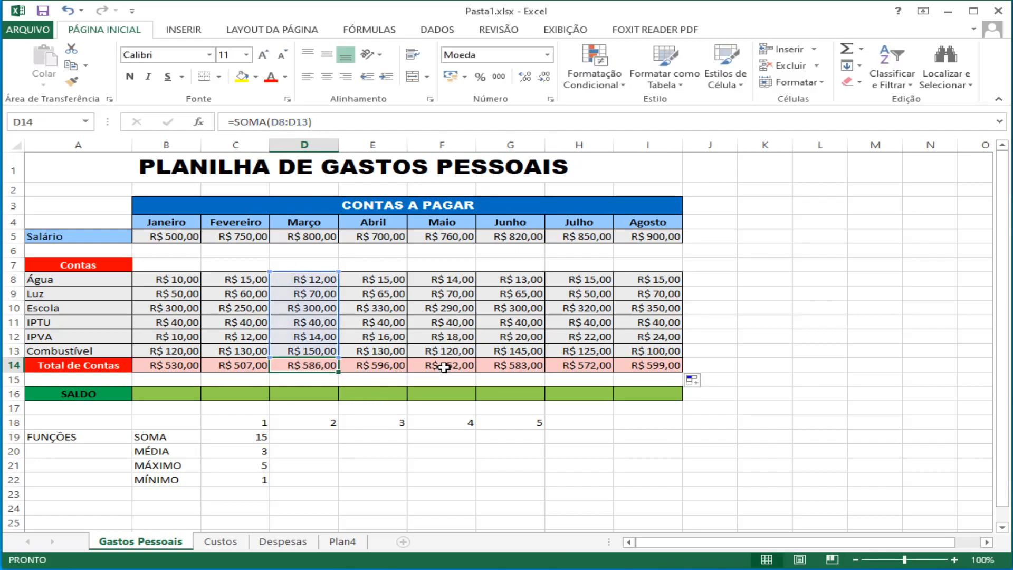
pyautogui.click(420, 122)
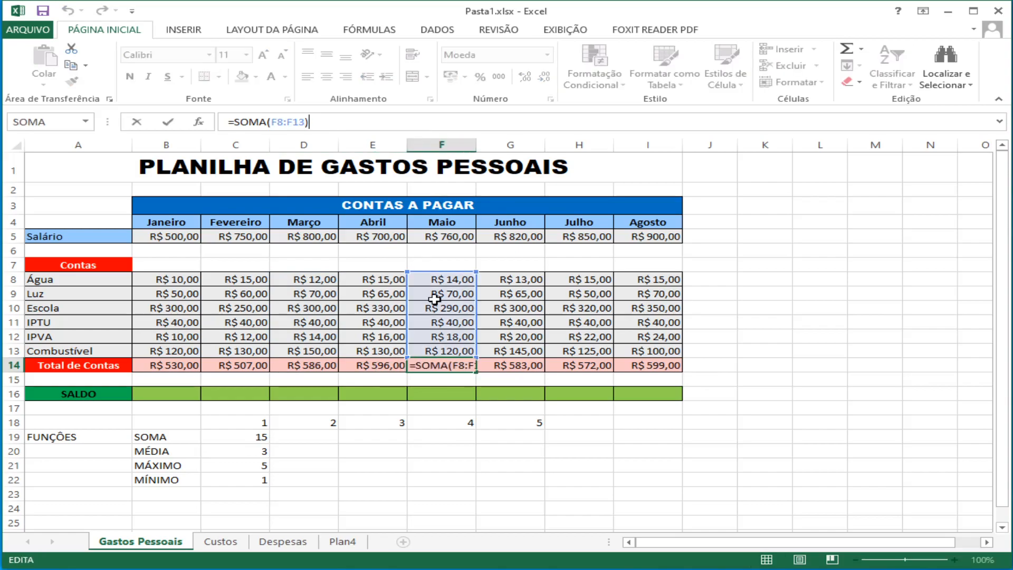
pyautogui.press('Escape')
pyautogui.click(525, 379)
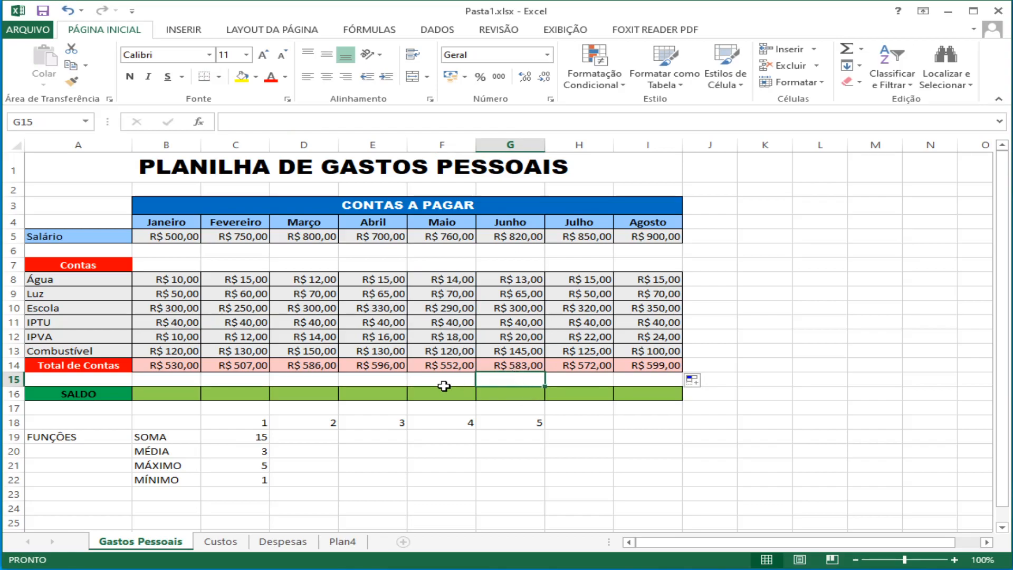
# Step: Calculate the January SALDO in cell B16 with the formula =B5-B14, subtracting the bills total from the salary
pyautogui.click(155, 395)
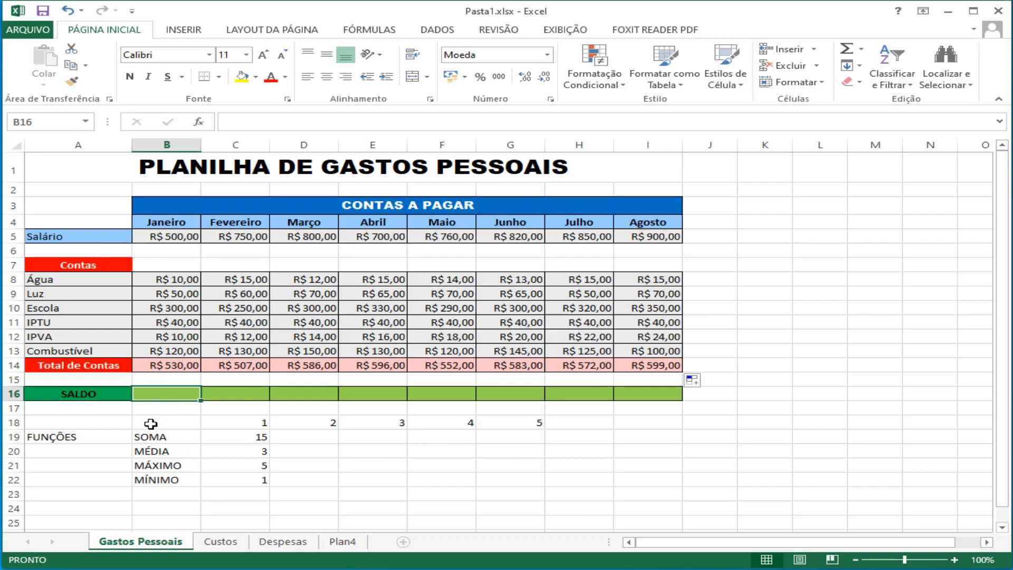
pyautogui.write('=')
pyautogui.click(153, 233)
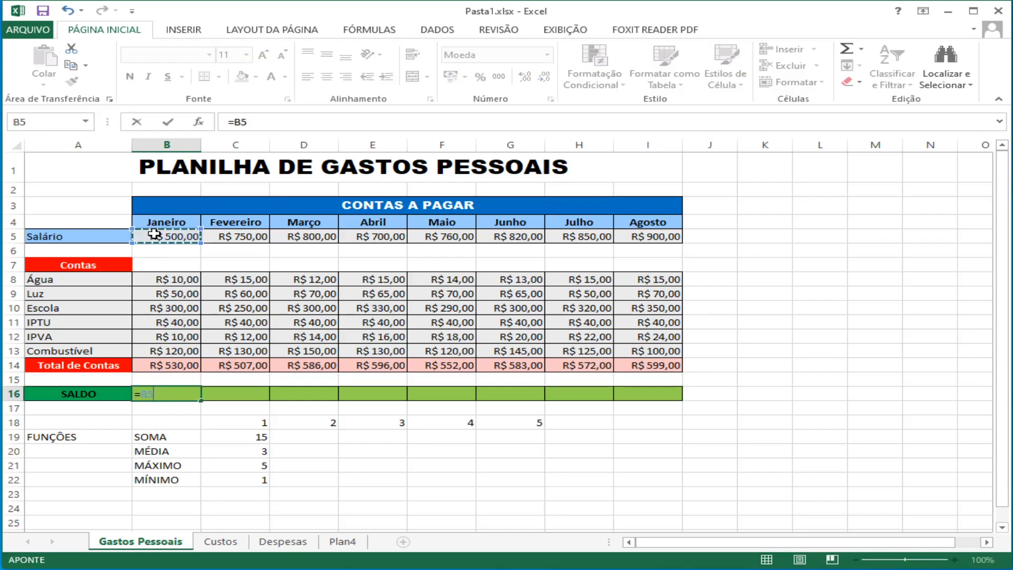
pyautogui.write('-')
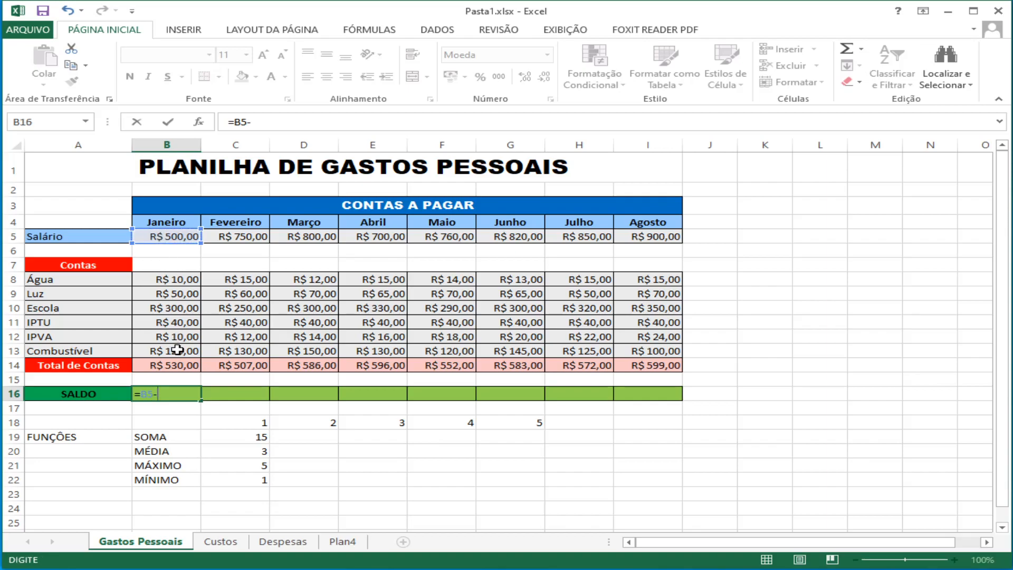
pyautogui.click(178, 365)
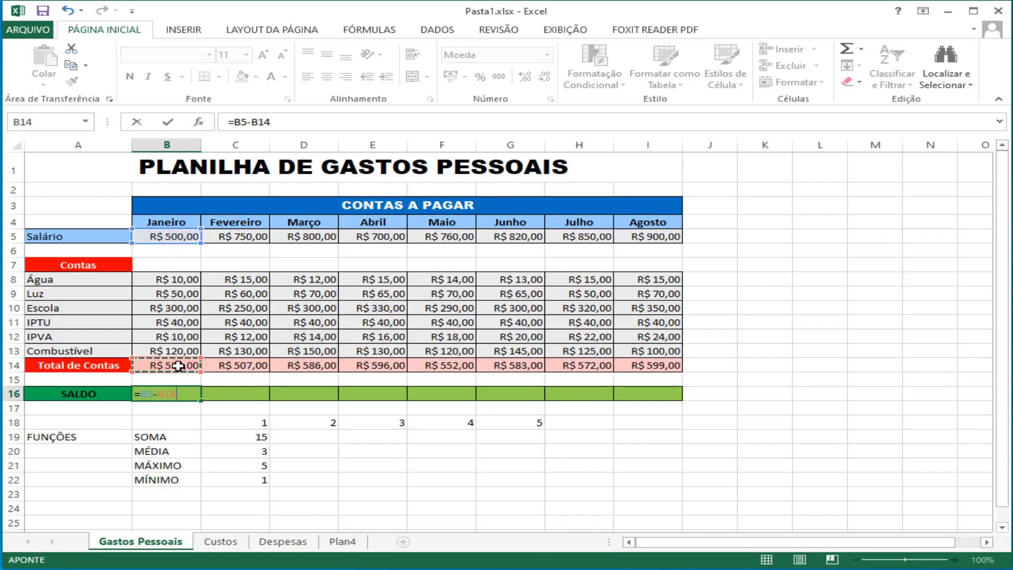
pyautogui.press('Return')
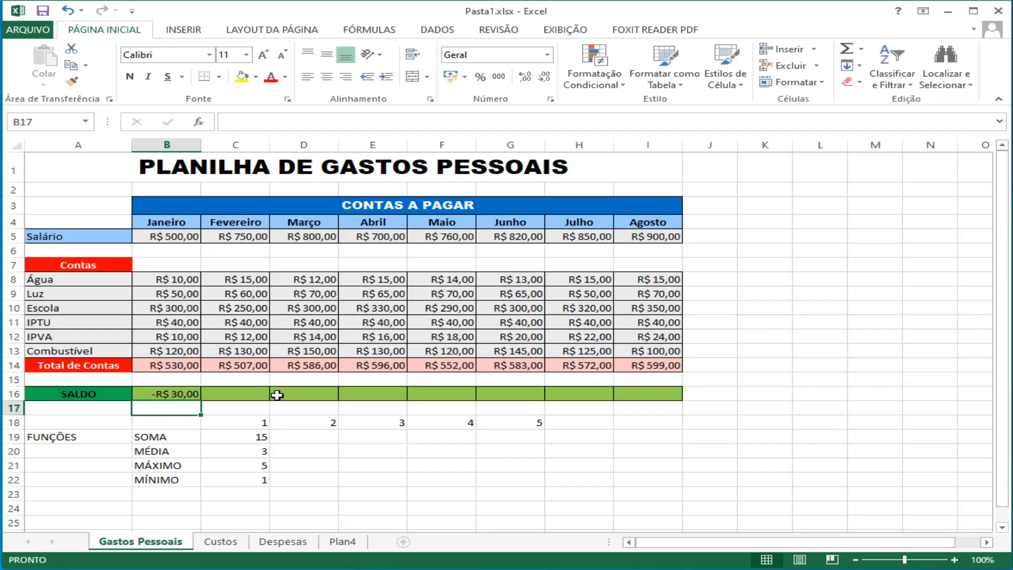
# Step: Fill the January SALDO formula across the row through August, cells C16 to I16
pyautogui.click(171, 394)
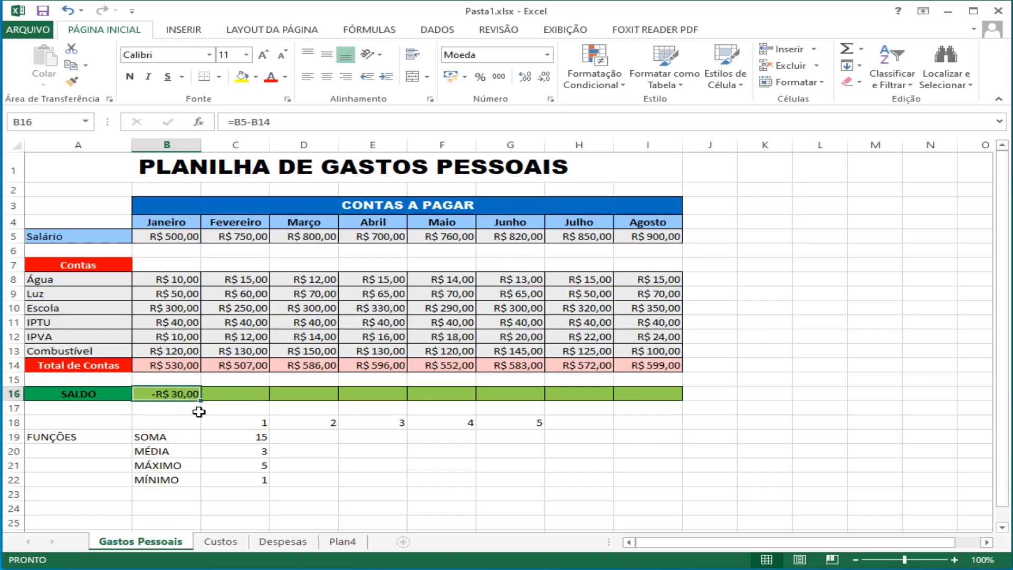
pyautogui.moveTo(201, 401); pyautogui.dragTo(650, 405)
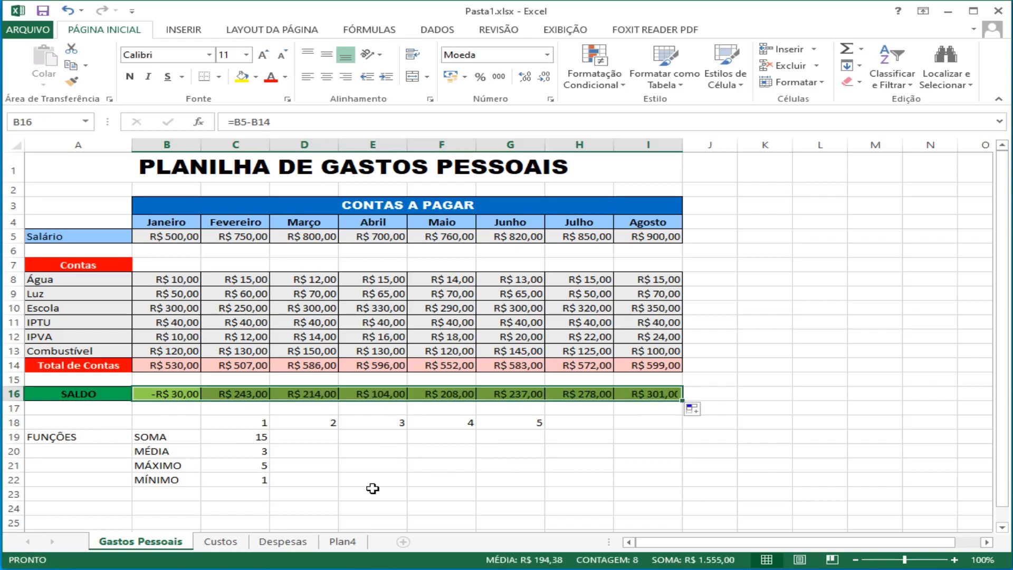
pyautogui.click(351, 480)
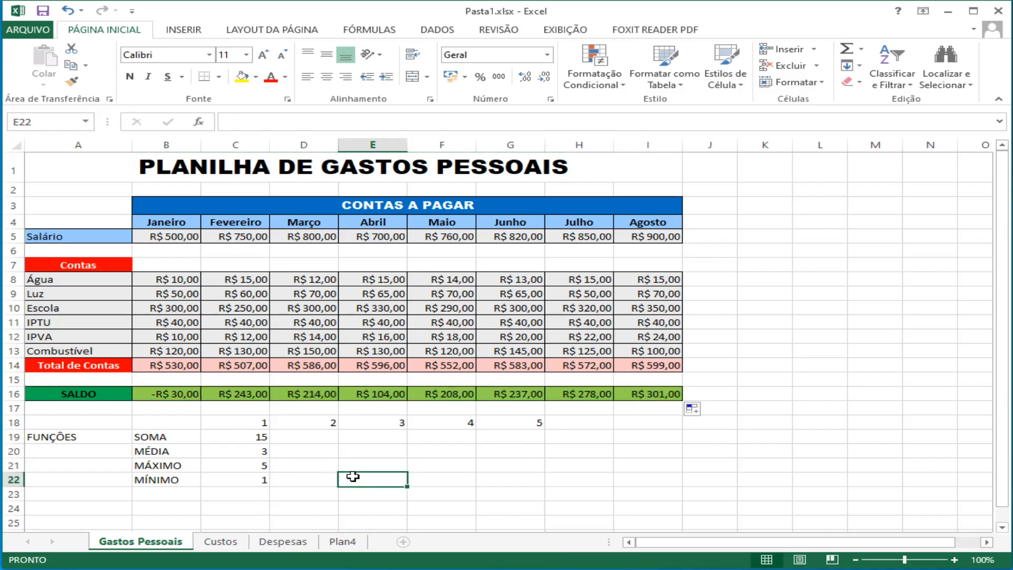